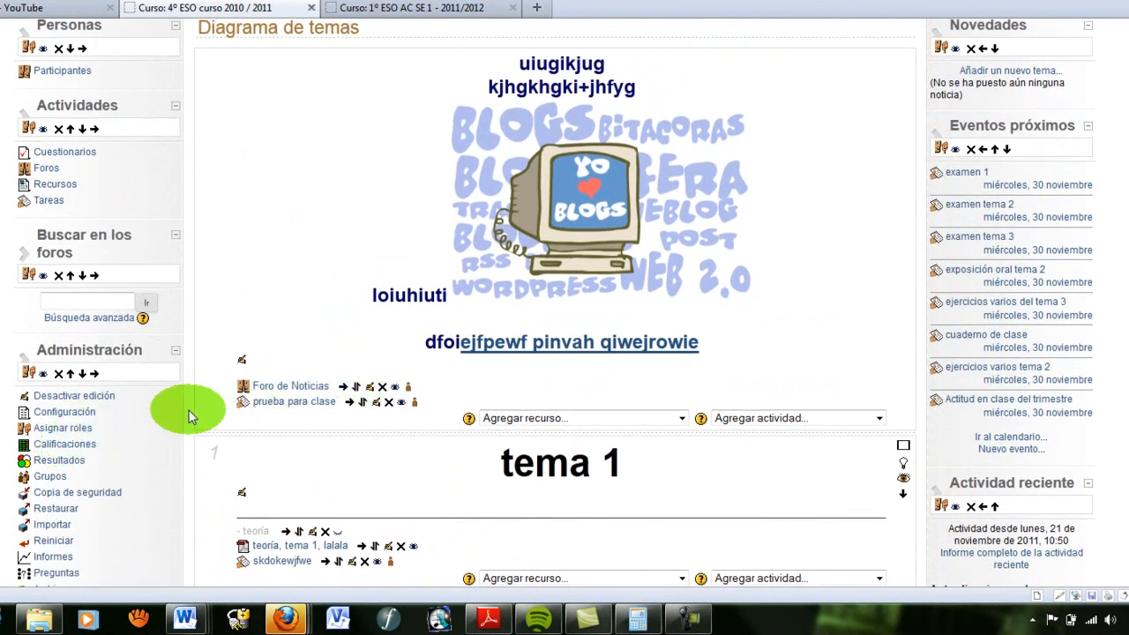
Step: Open the grades of the 4º ESO course and show the simple view of its categories and items
scroll(564, 309, down, 5)
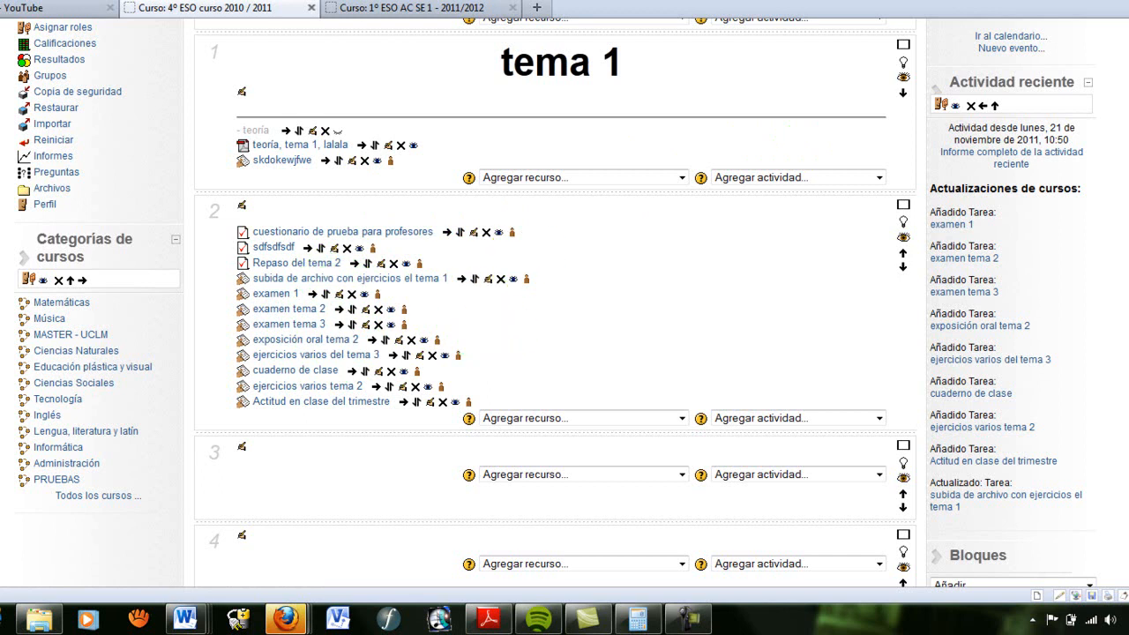
scroll(521, 129, up, 4)
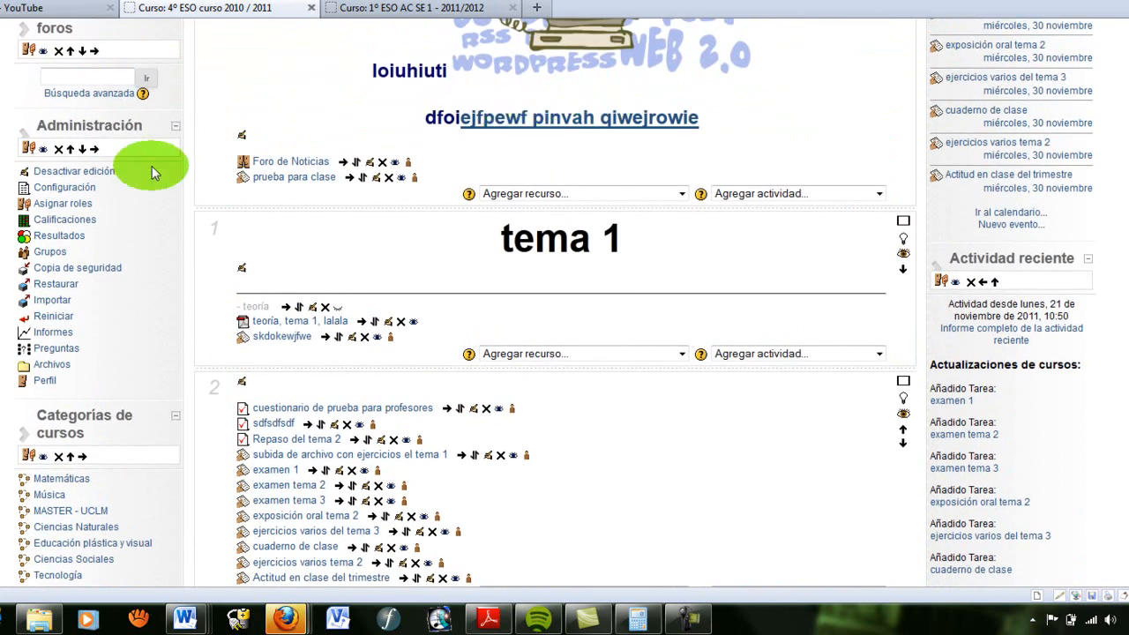
click(69, 224)
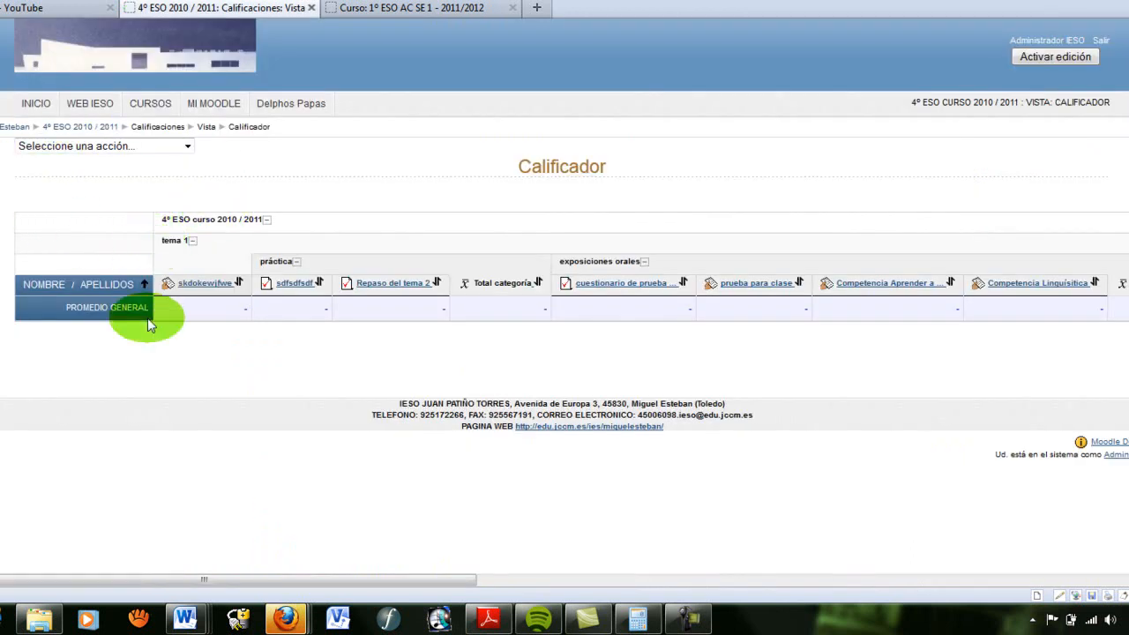
click(188, 149)
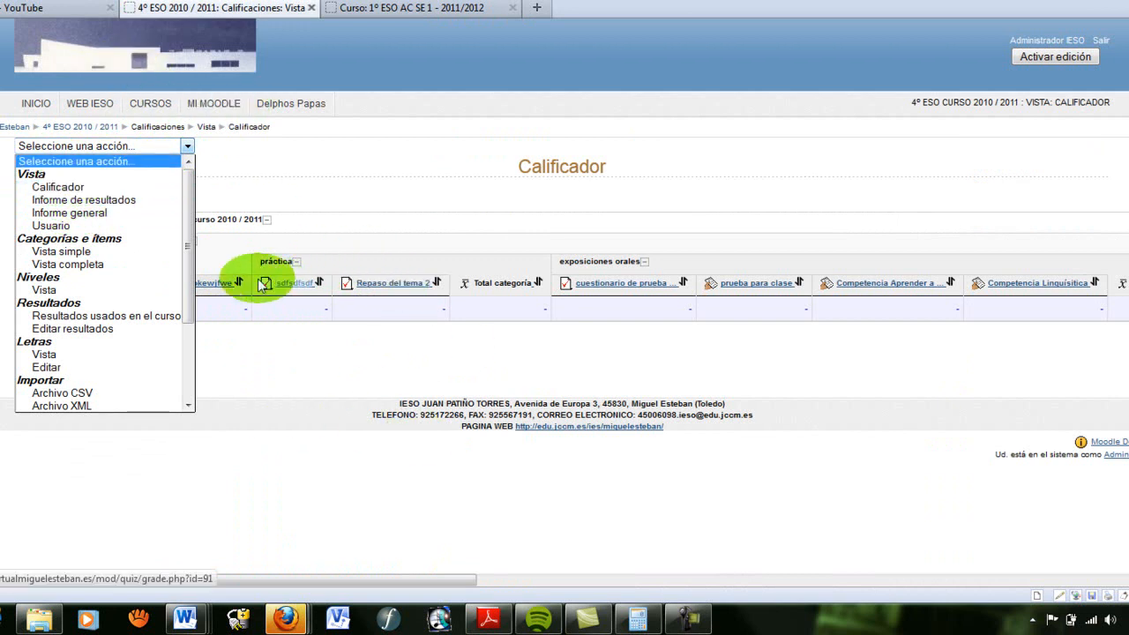
click(62, 252)
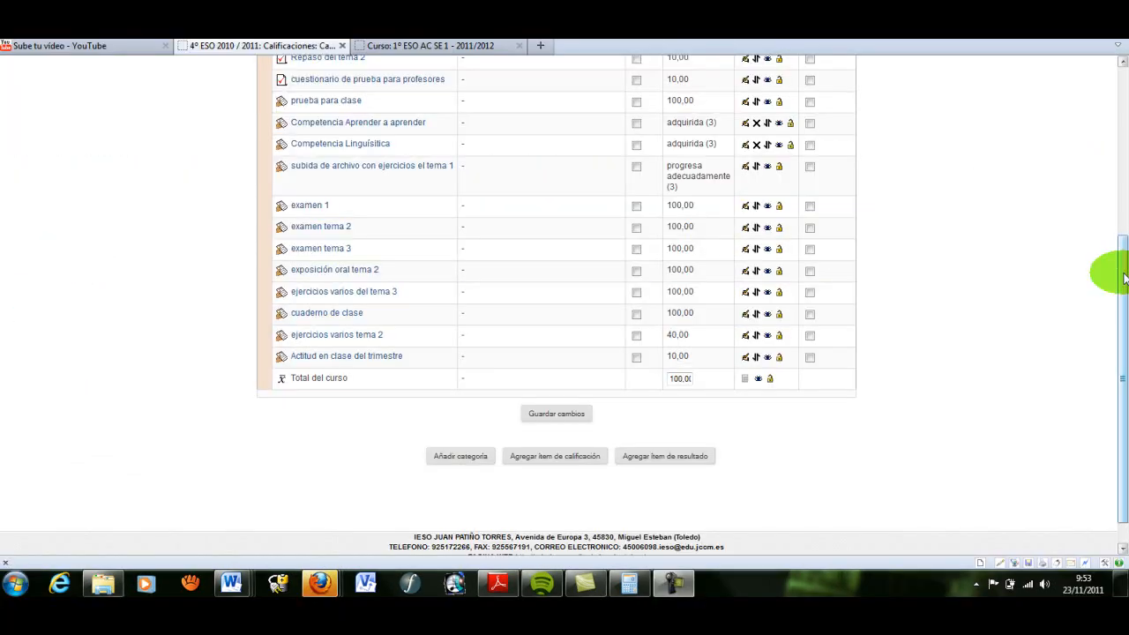
drag(1123, 278, 1113, 97)
click(232, 162)
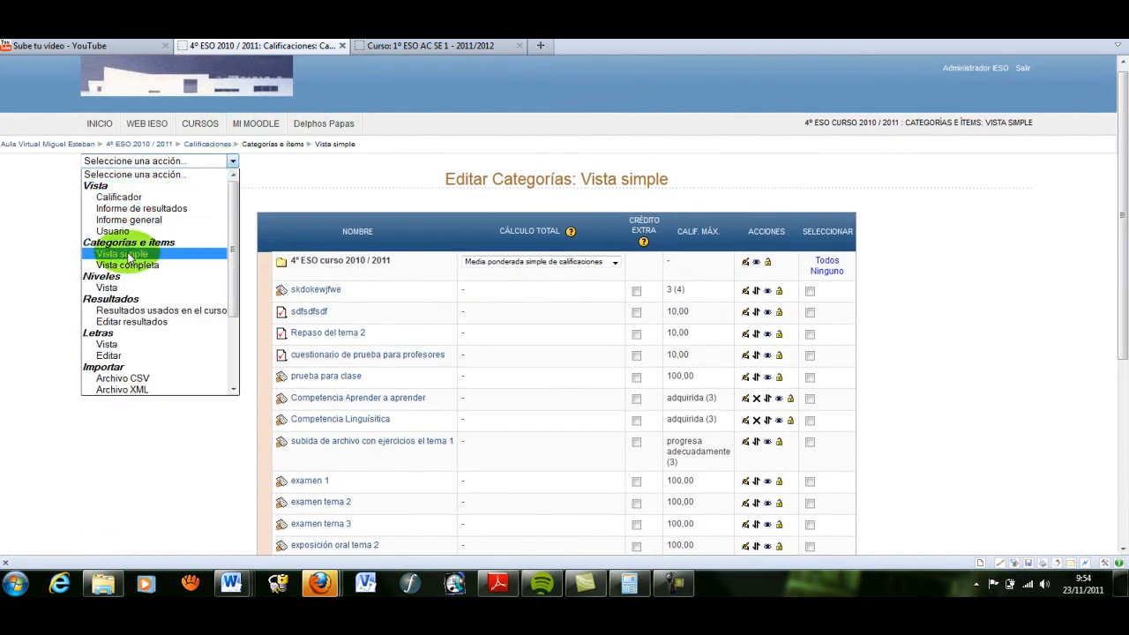
click(355, 167)
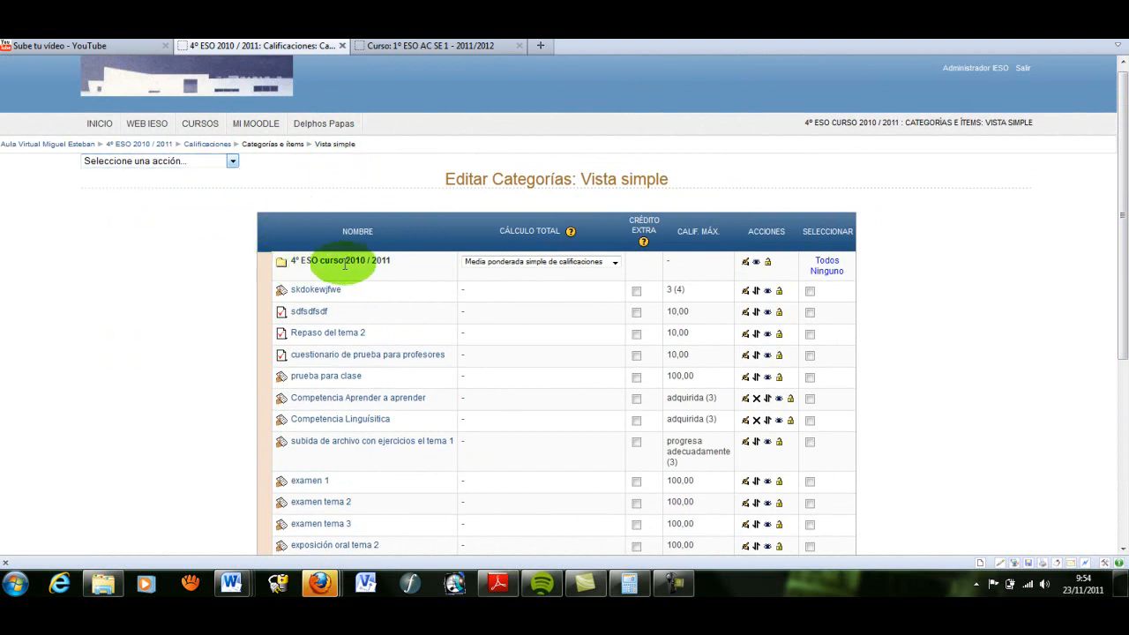
Step: Try Media de calificaciones as the course's total calculation and settle on Media ponderada de calificaciones
drag(1124, 101, 1126, 198)
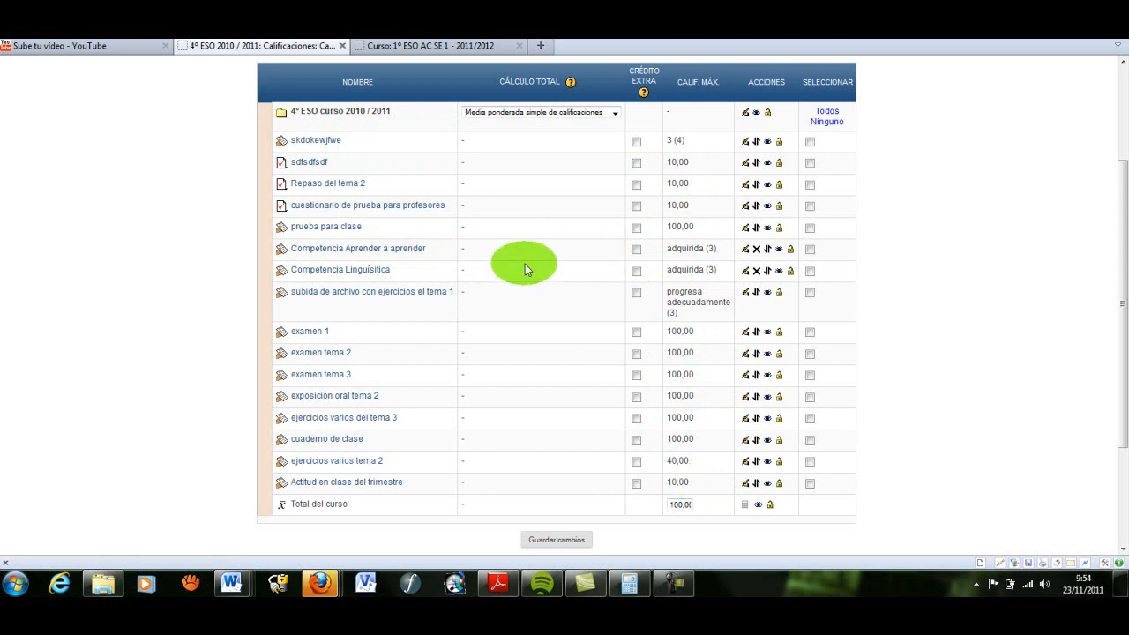
click(609, 120)
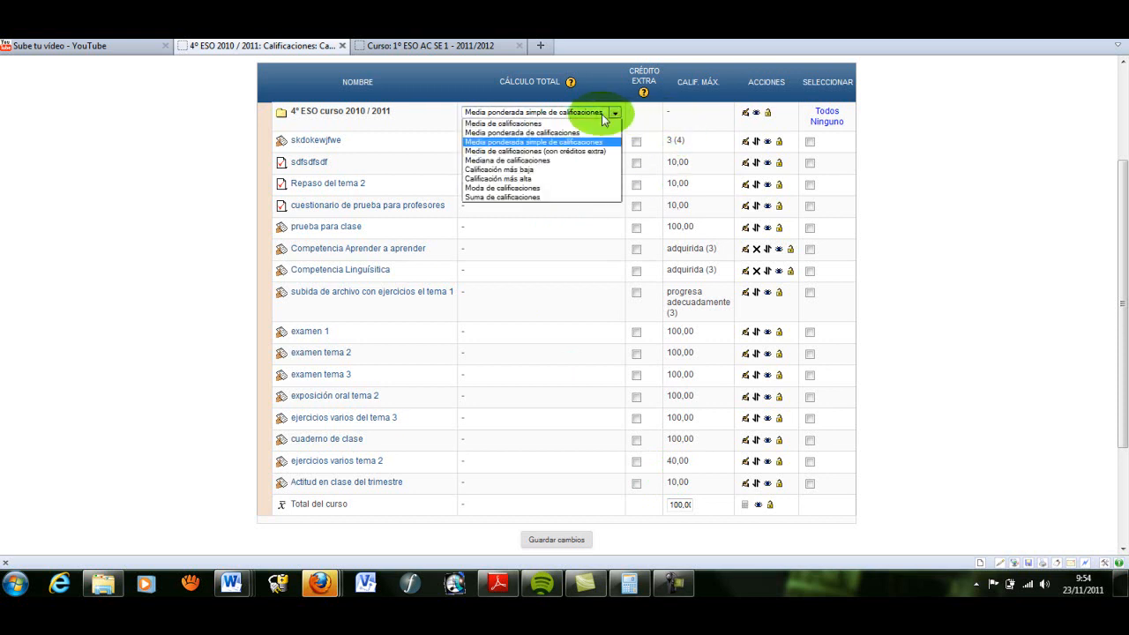
click(567, 128)
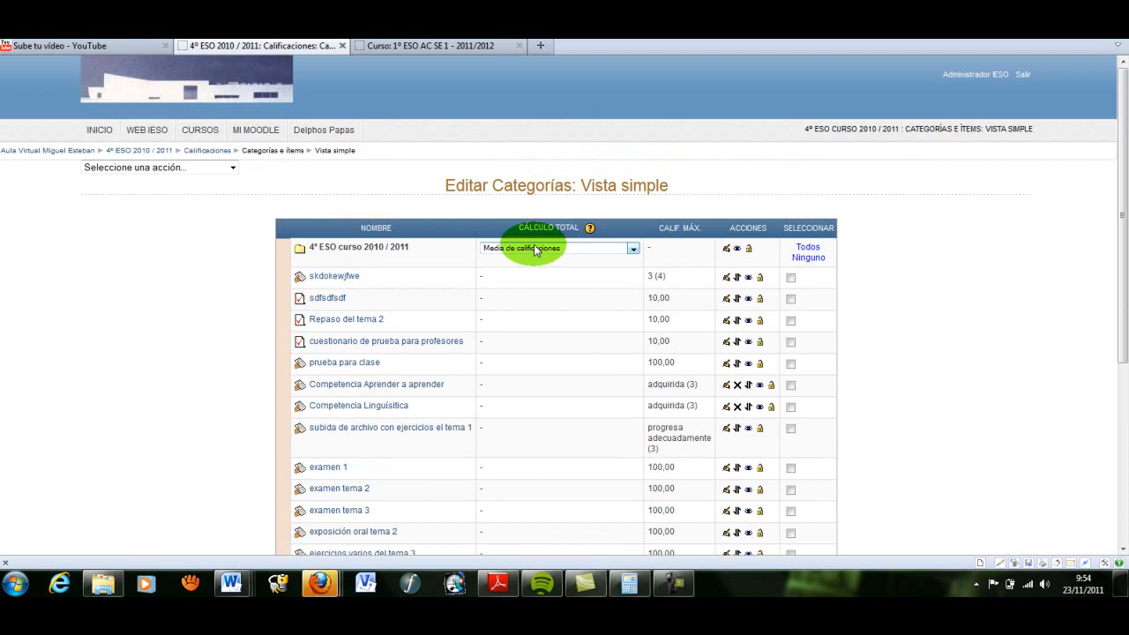
click(542, 254)
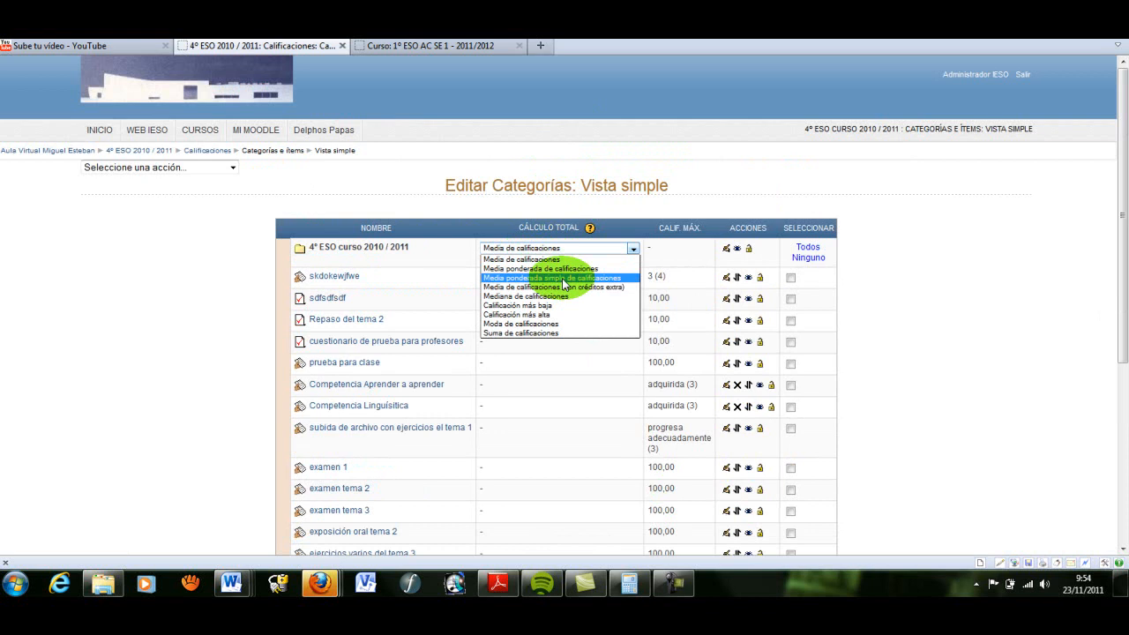
click(561, 269)
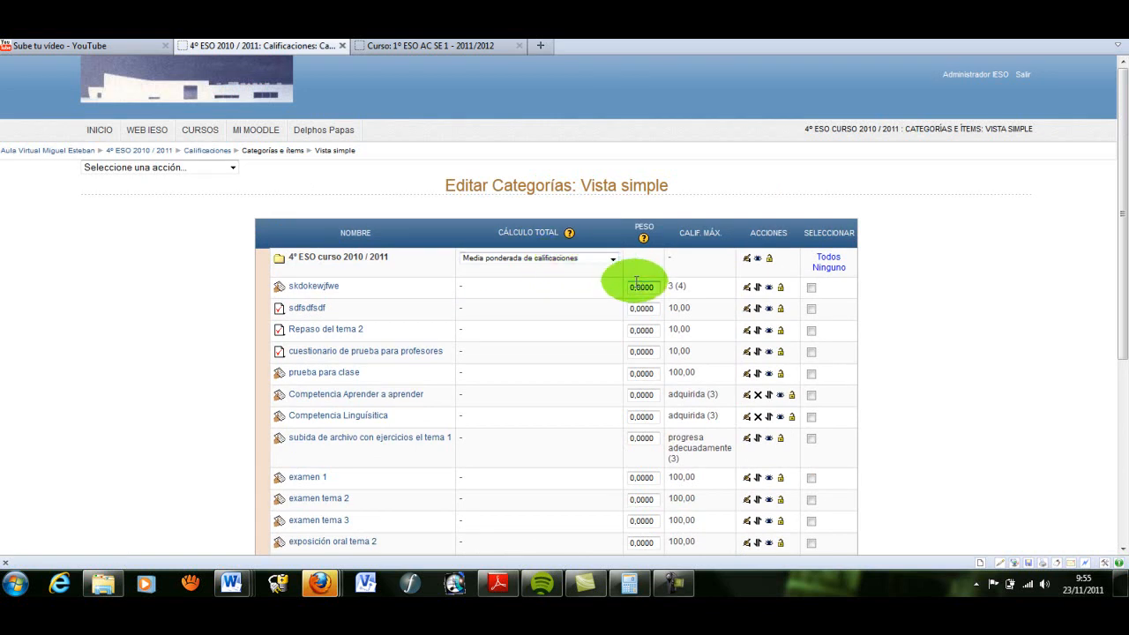
drag(1121, 155, 1119, 240)
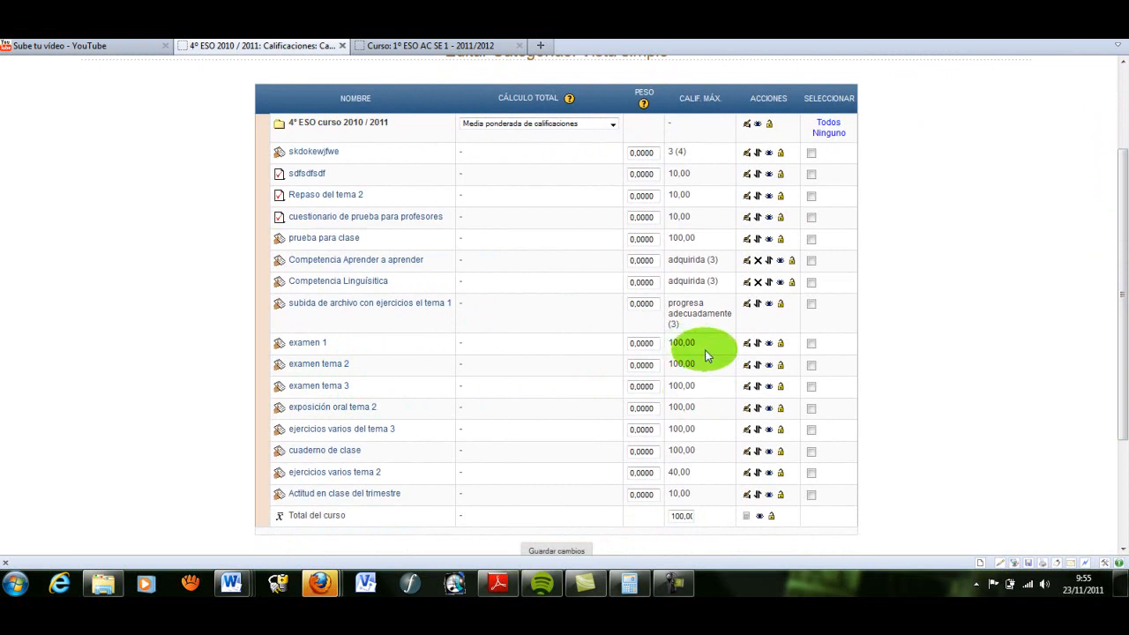
drag(707, 391, 291, 347)
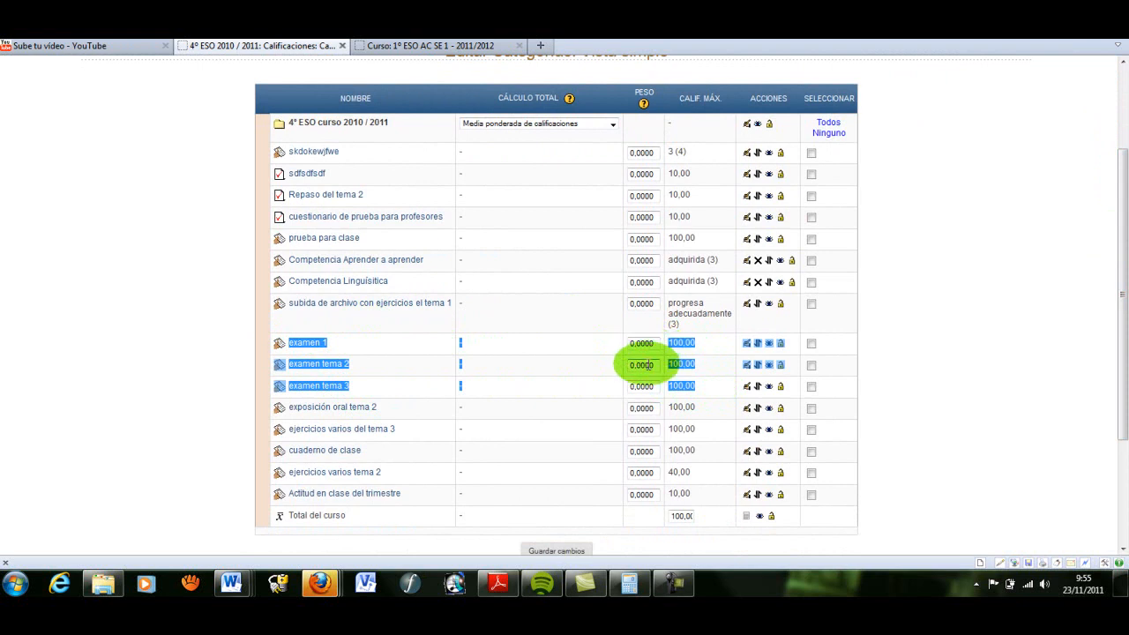
click(585, 356)
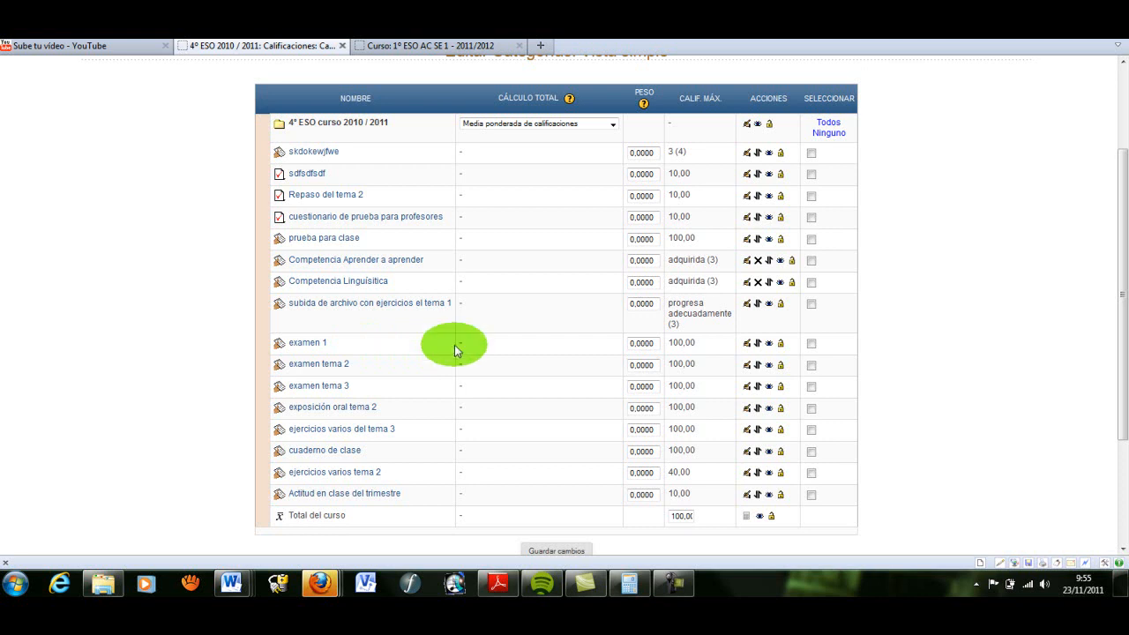
Step: Create and save a grade category named trimestre 1 with Media ponderada simple de calificaciones as its total calculation
drag(1122, 247, 1122, 263)
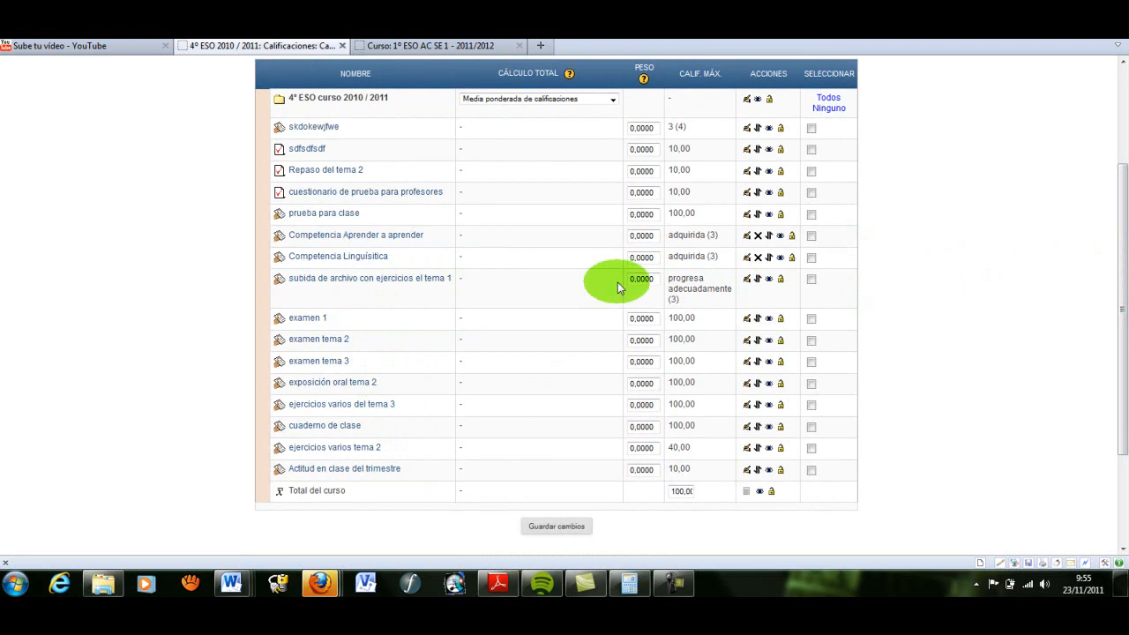
drag(1122, 297, 1121, 350)
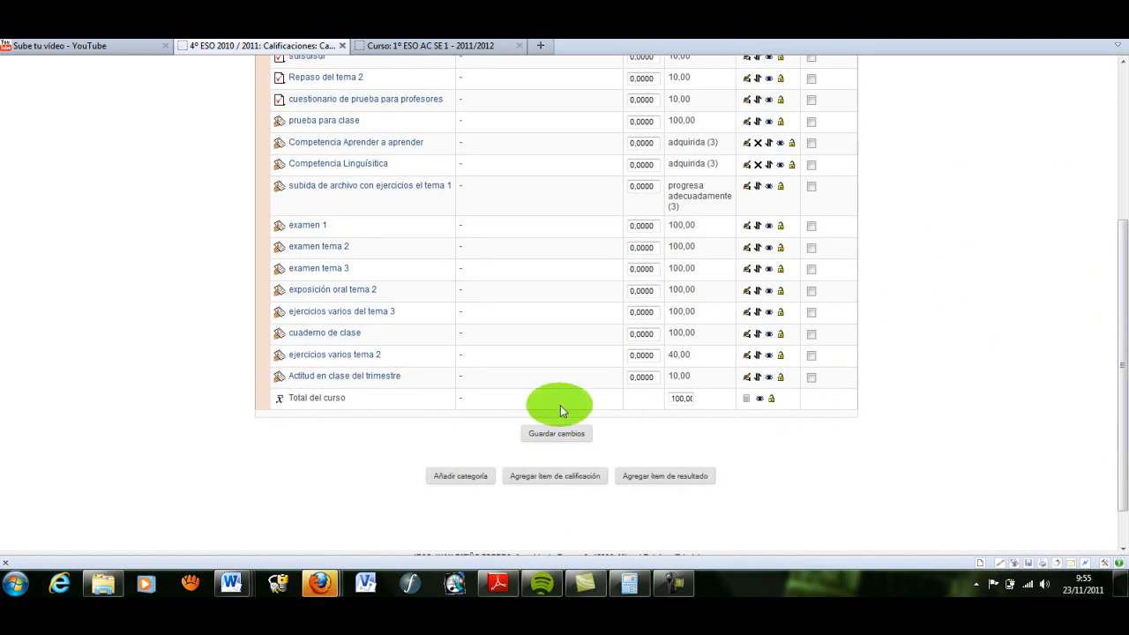
click(477, 481)
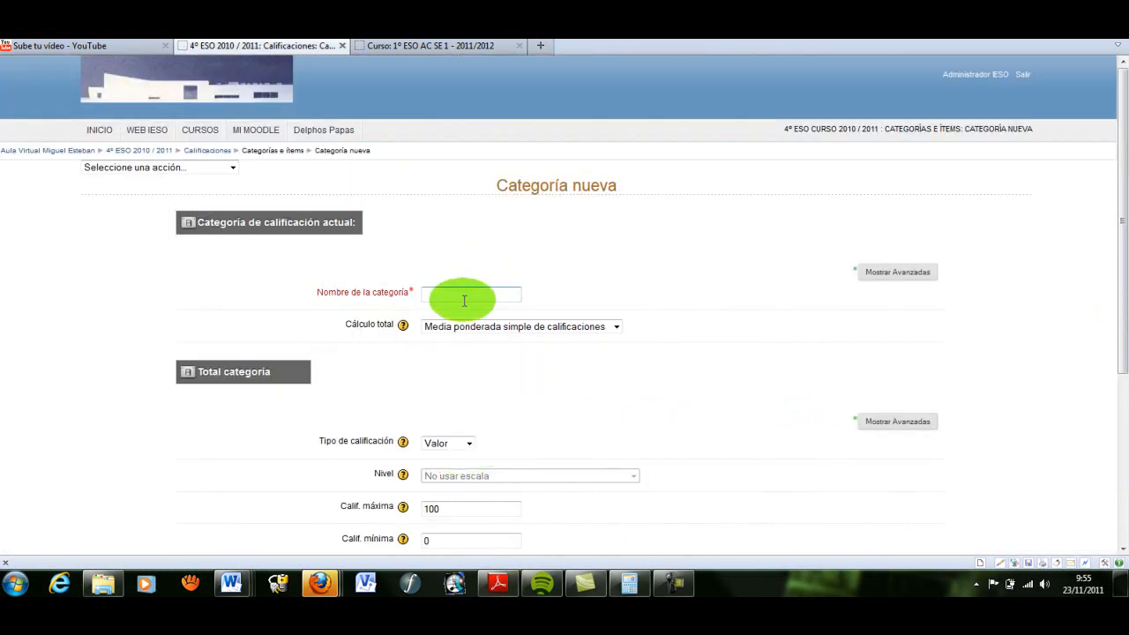
text(trimestre 1)
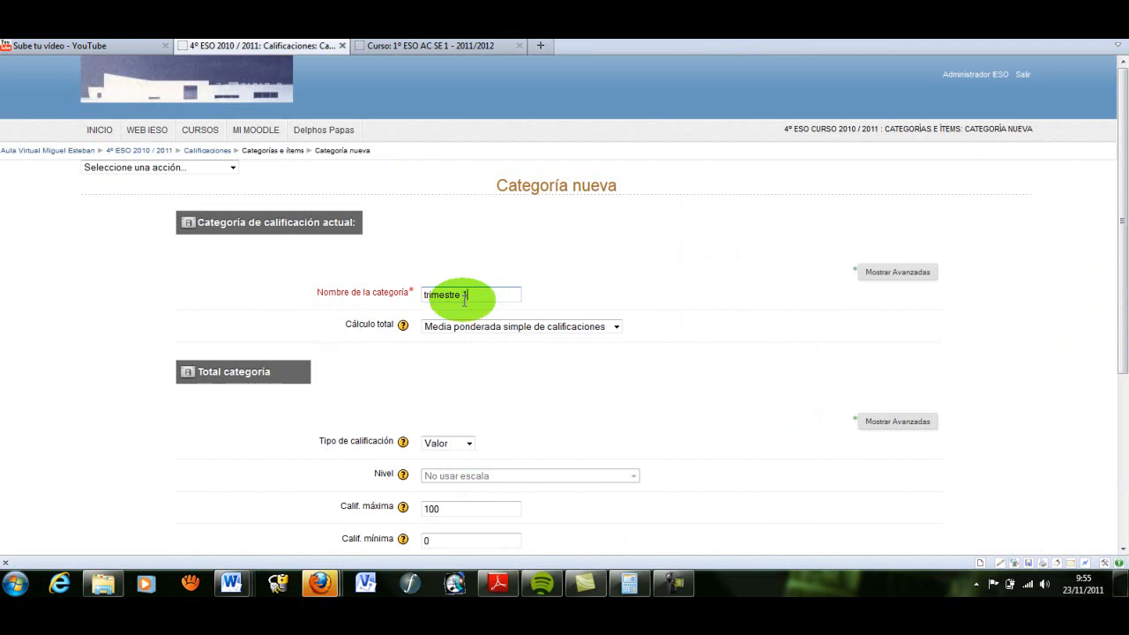
click(607, 328)
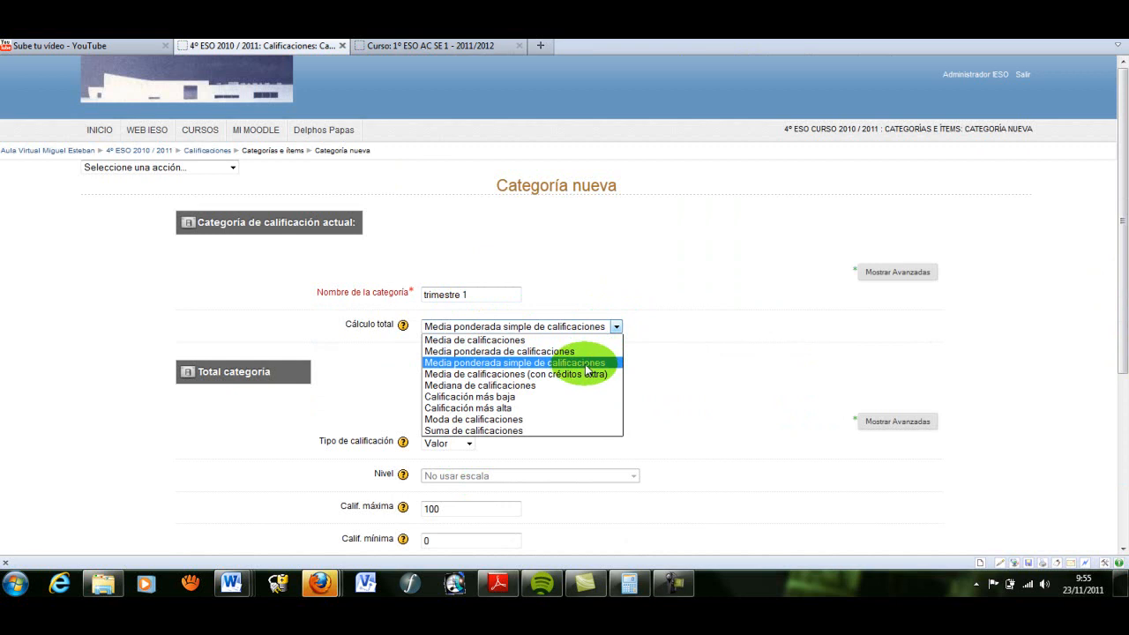
click(587, 364)
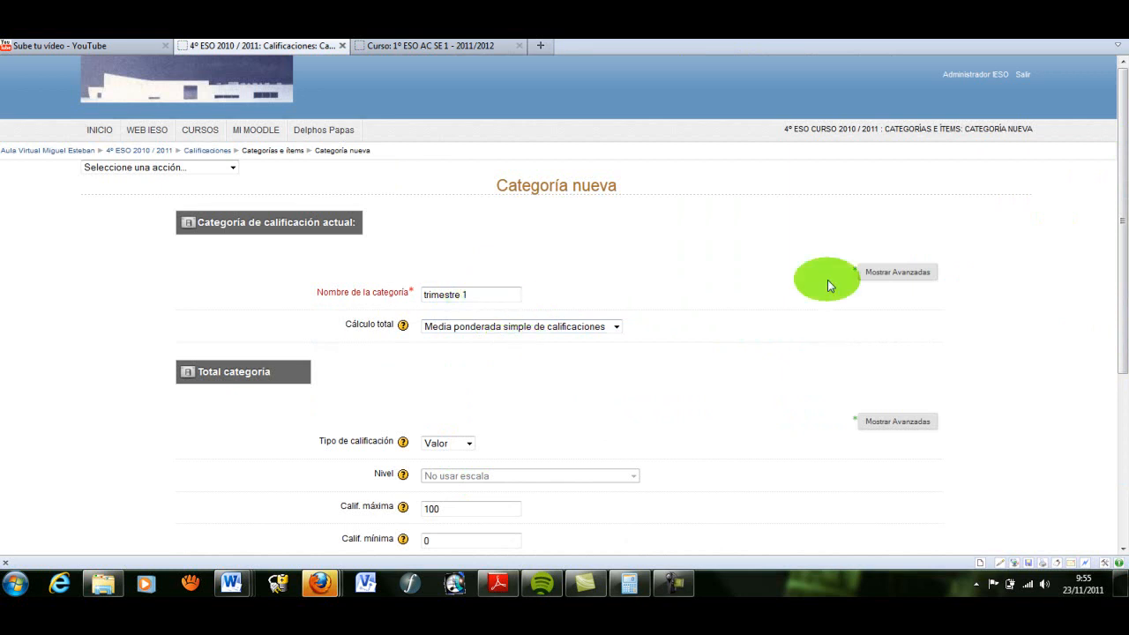
drag(1123, 274, 1113, 368)
click(459, 428)
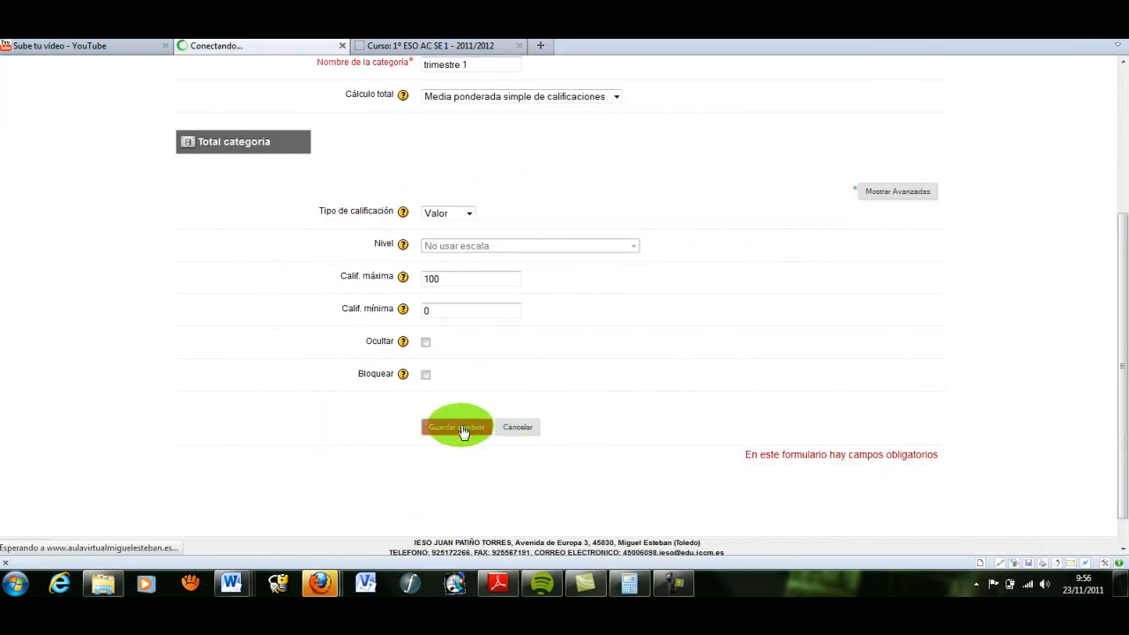
Step: Start another new grade category and name it trimestre 2
drag(1119, 199, 1117, 302)
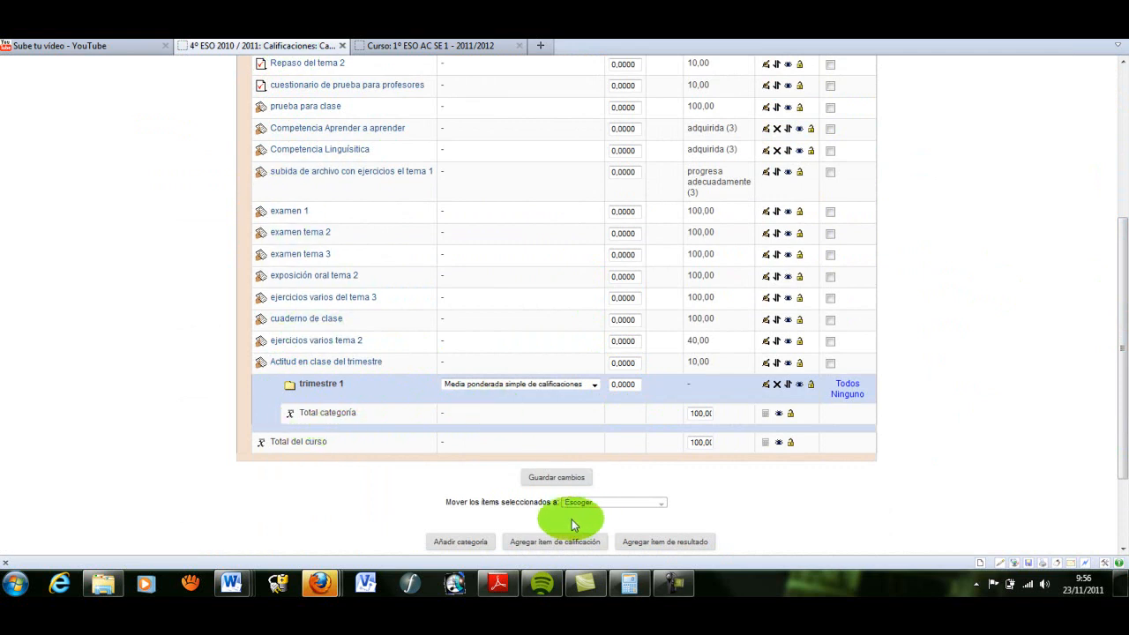
click(476, 543)
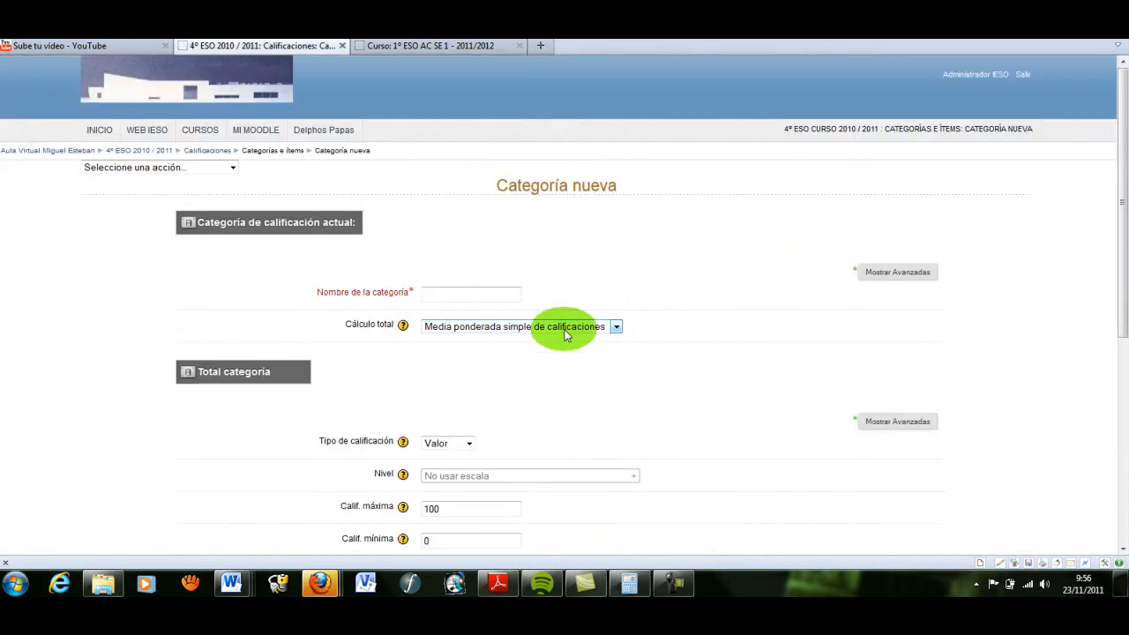
click(484, 298)
text(trim)
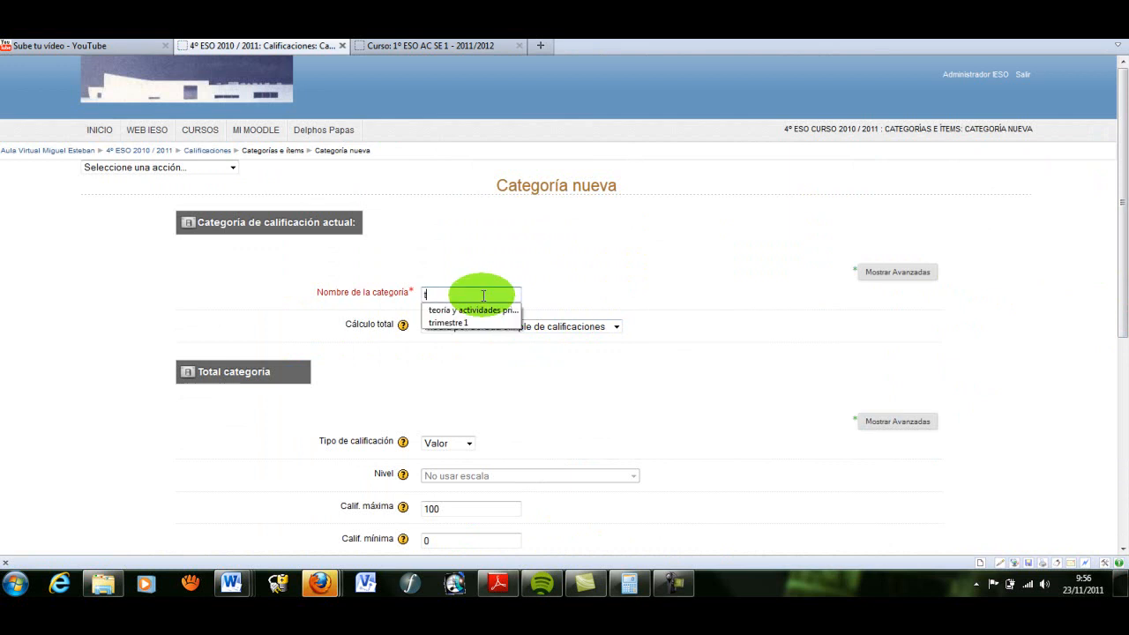
key(BackSpace)
key(BackSpace)
key(BackSpace)
key(BackSpace)
key(BackSpace)
key(BackSpace)
text(mestre 2)
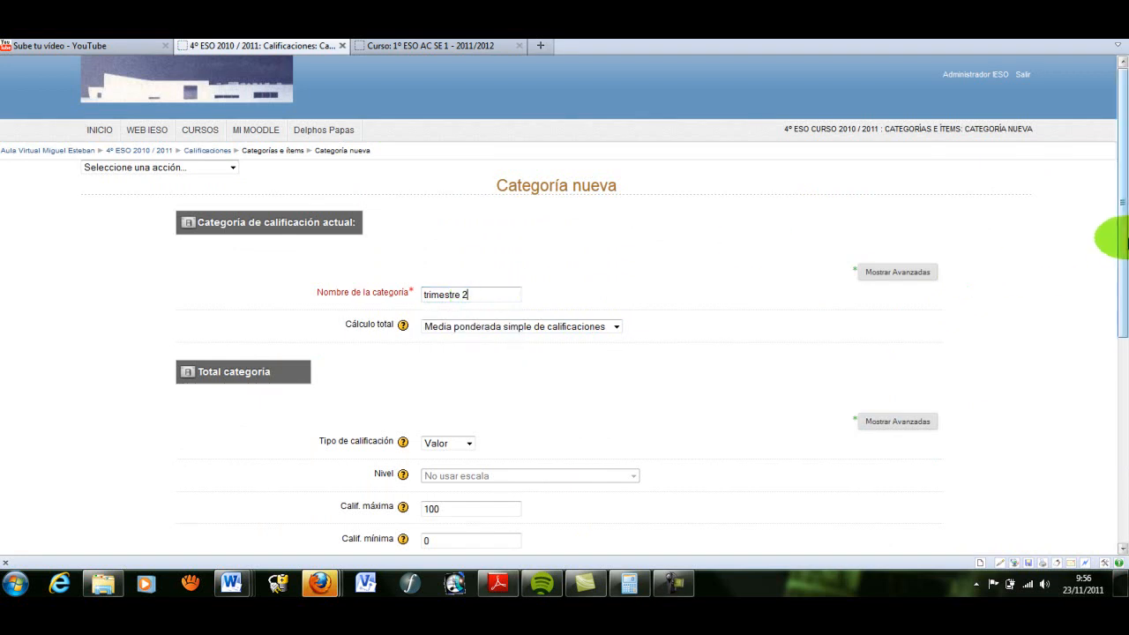
Step: Choose 4º ESO curso 2010 / 2011 as the parent category of trimestre 2 and save it
scroll(1113, 293, down, 2)
drag(1122, 290, 1113, 441)
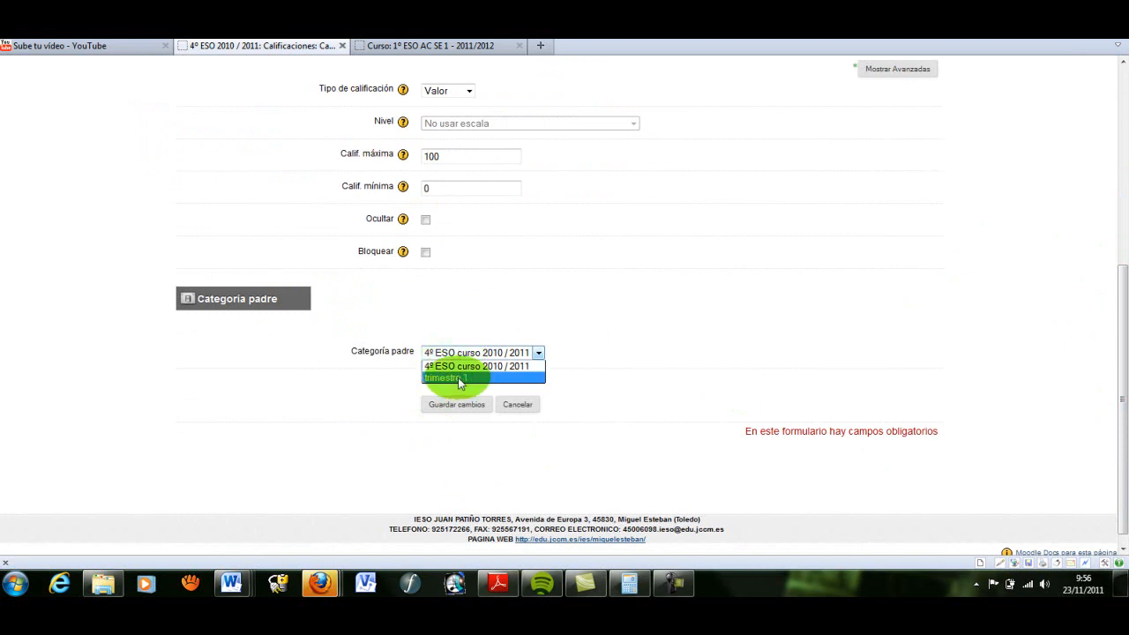
click(462, 367)
click(459, 353)
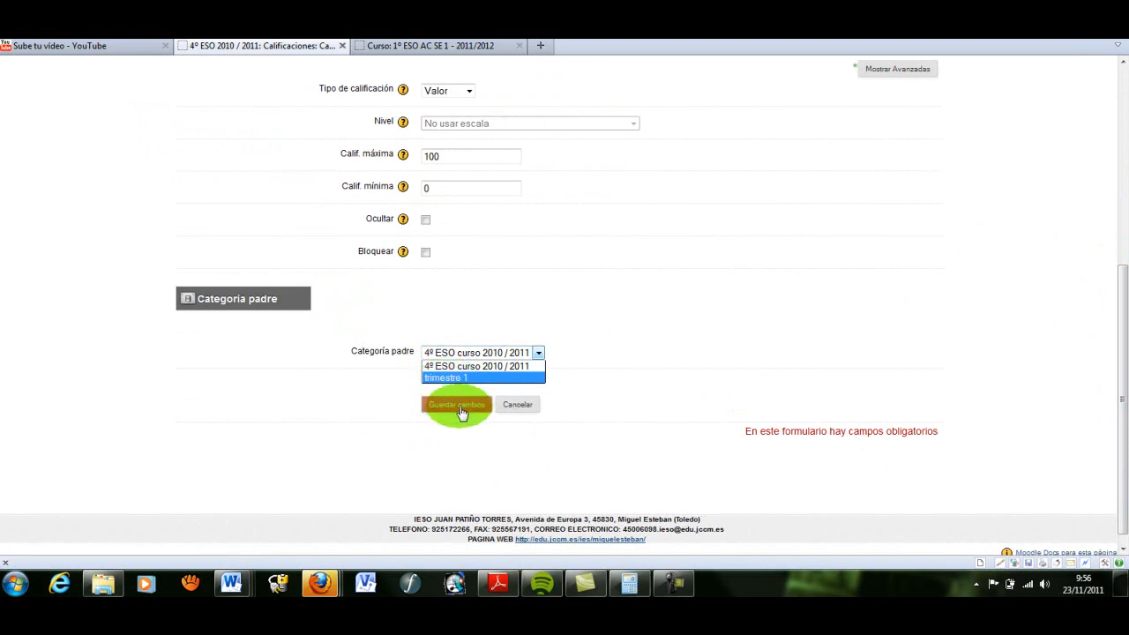
click(459, 409)
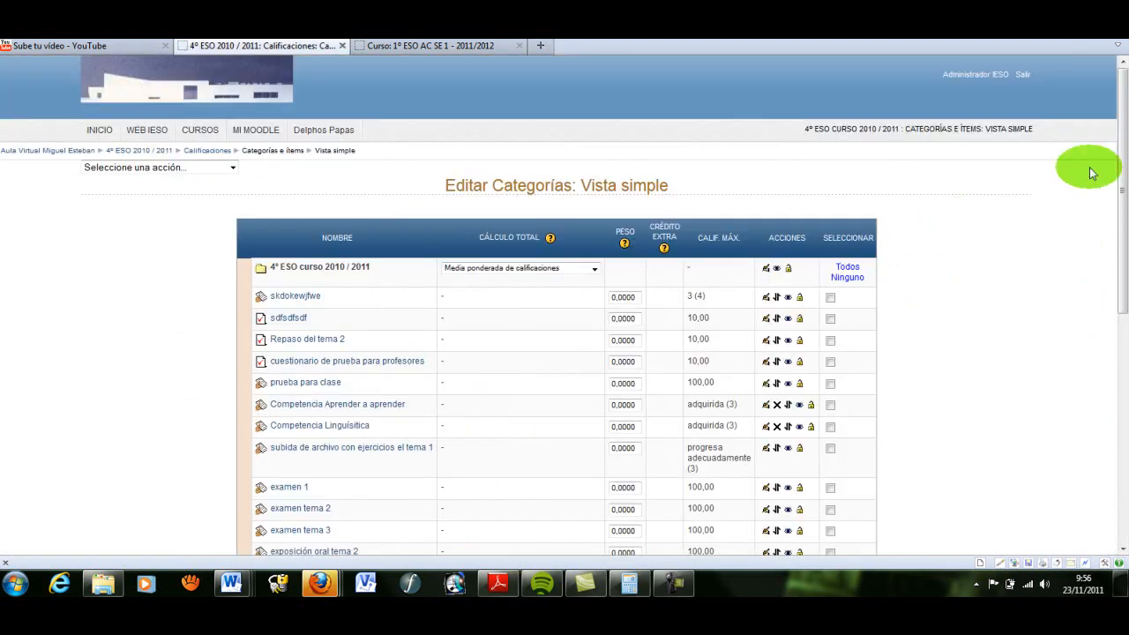
Step: Create and save a grade category named trimestre 3 with Media ponderada de calificaciones as its total calculation
drag(1121, 157, 1119, 485)
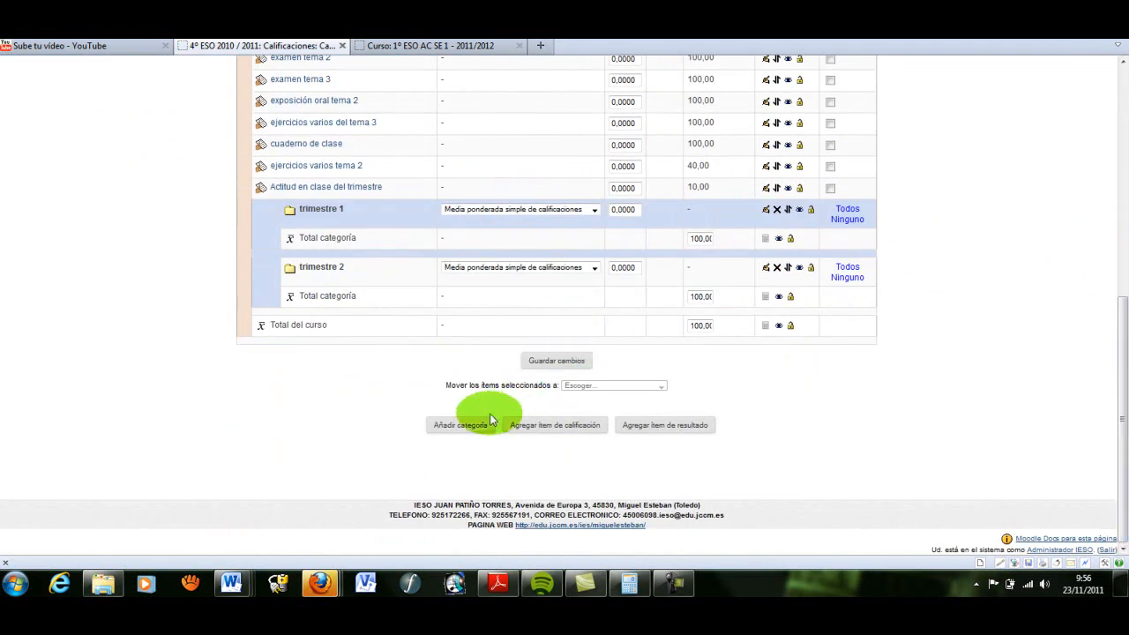
click(473, 428)
click(456, 295)
text(trimest)
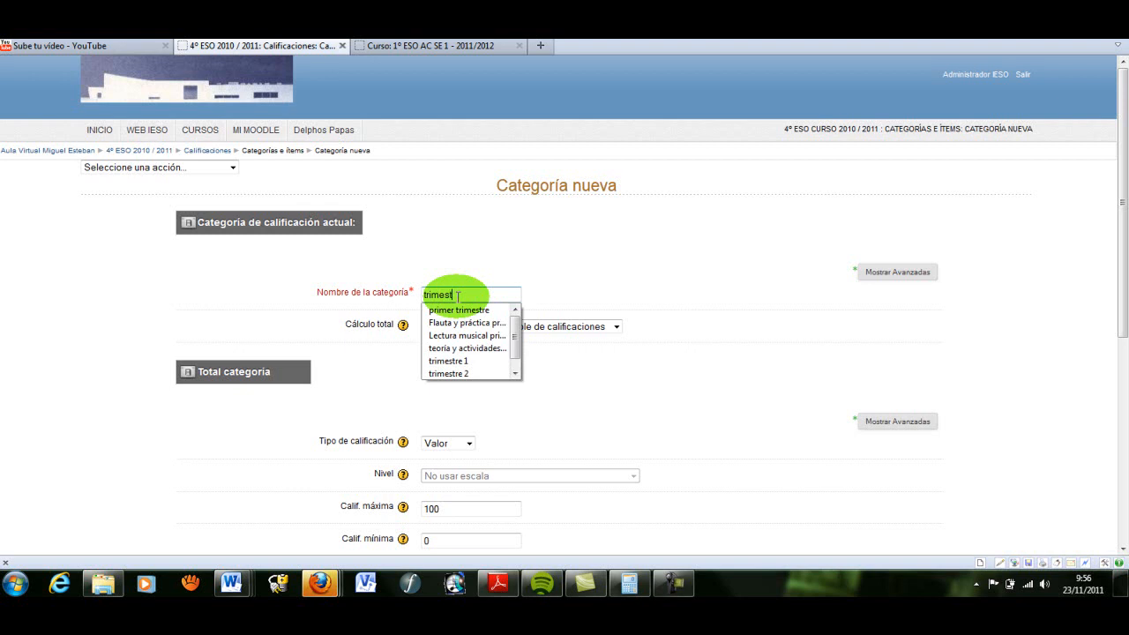
text(re 3)
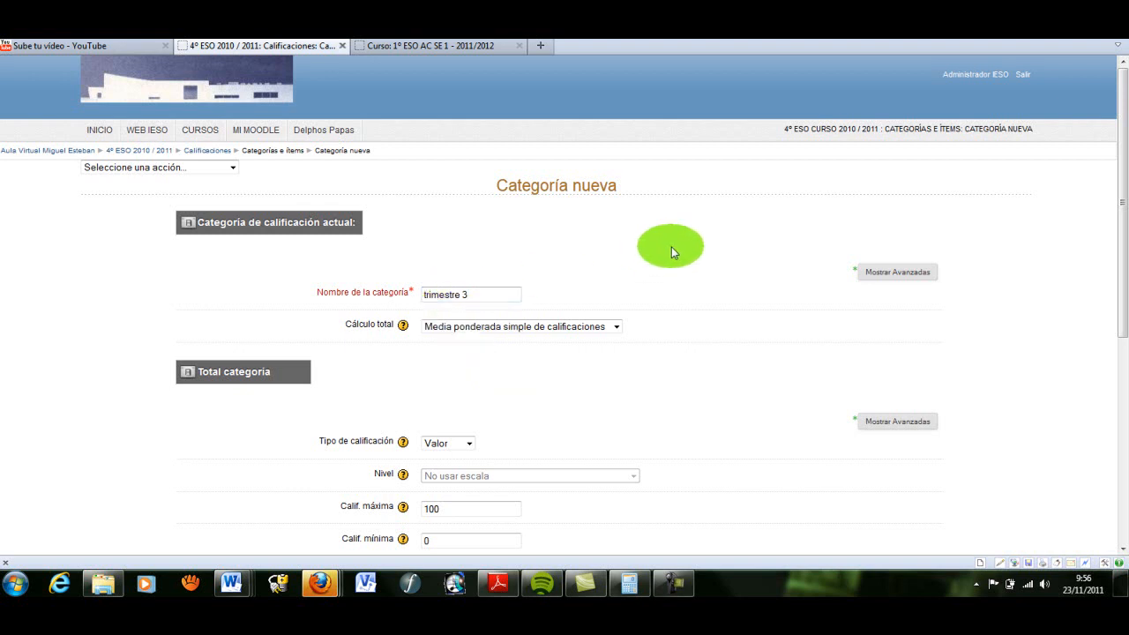
click(549, 327)
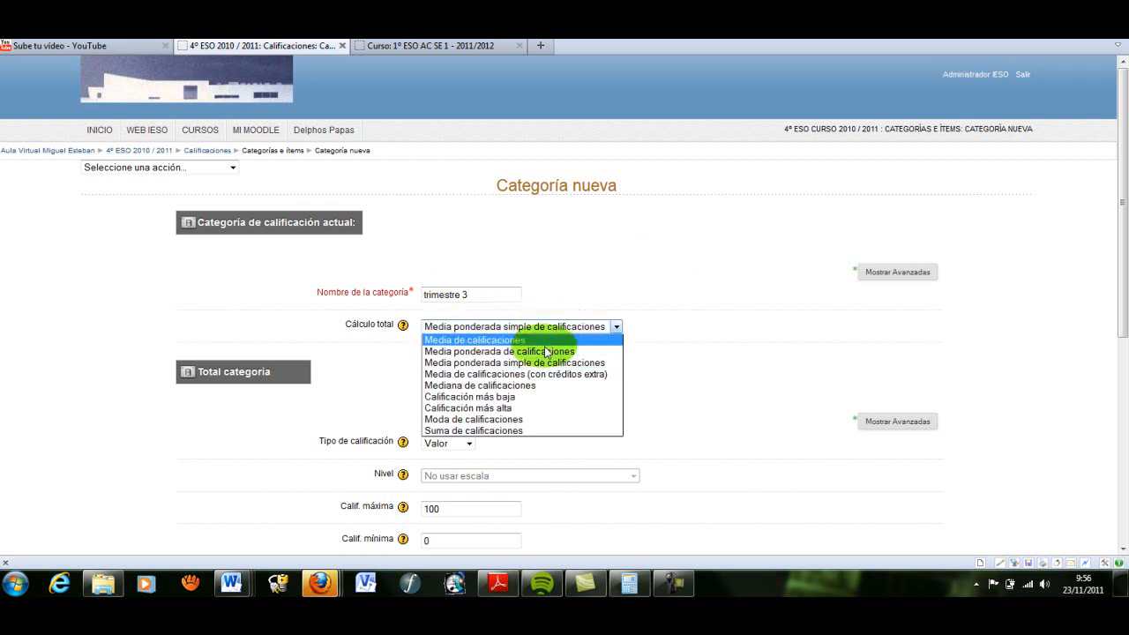
click(540, 351)
drag(1121, 132, 1120, 313)
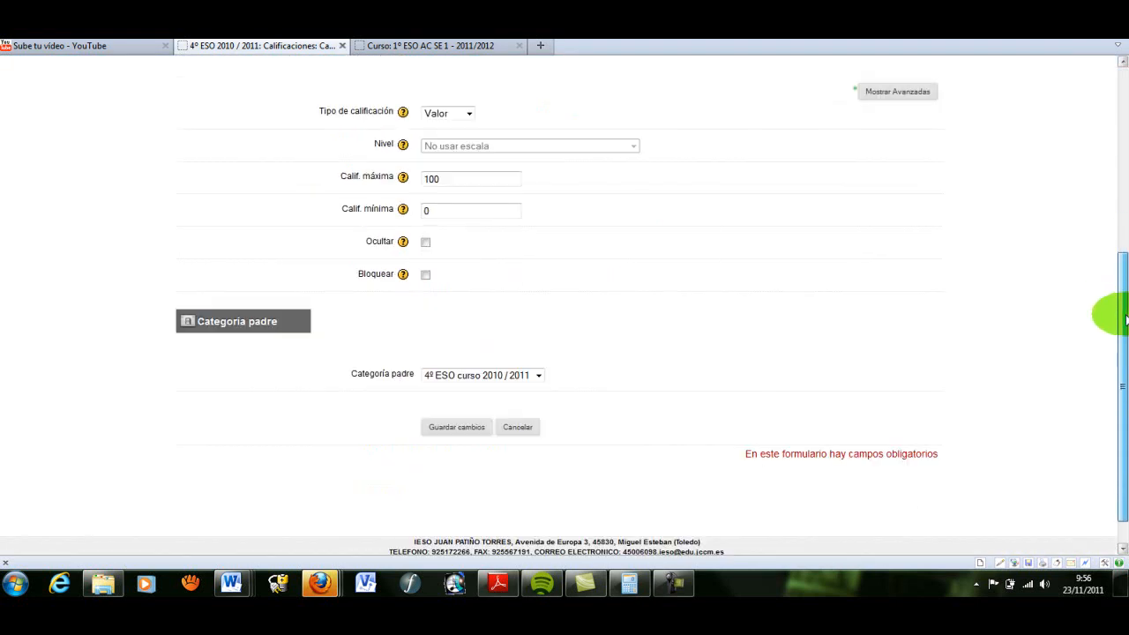
click(470, 432)
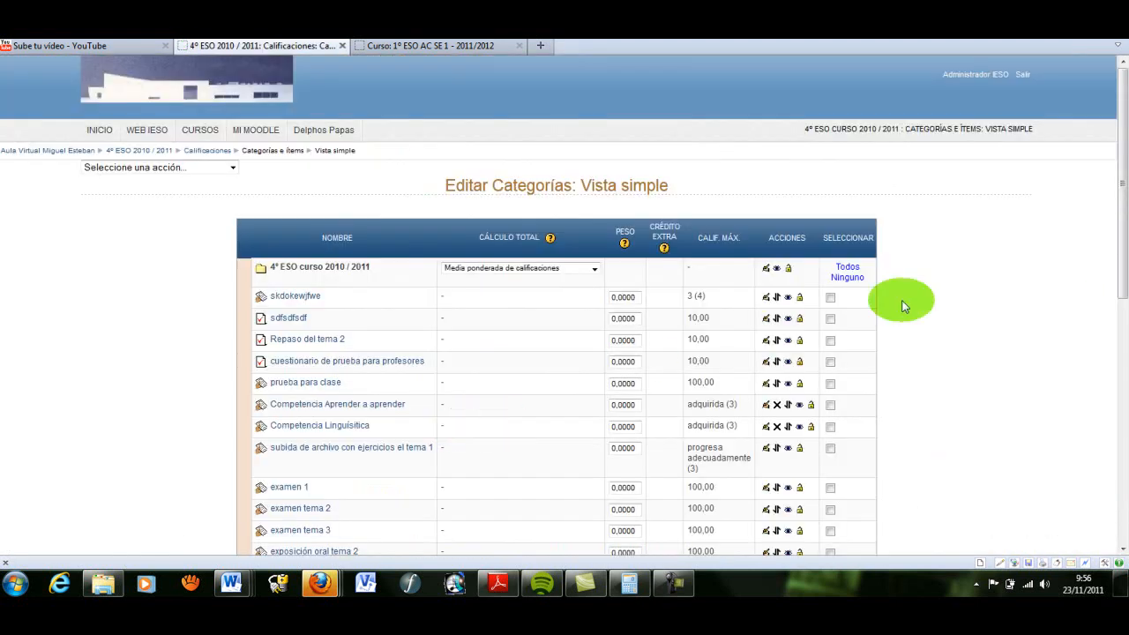
Step: Change the total calculation of trimestre 2 and trimestre 1 to Media ponderada de calificaciones
drag(1117, 101, 1121, 310)
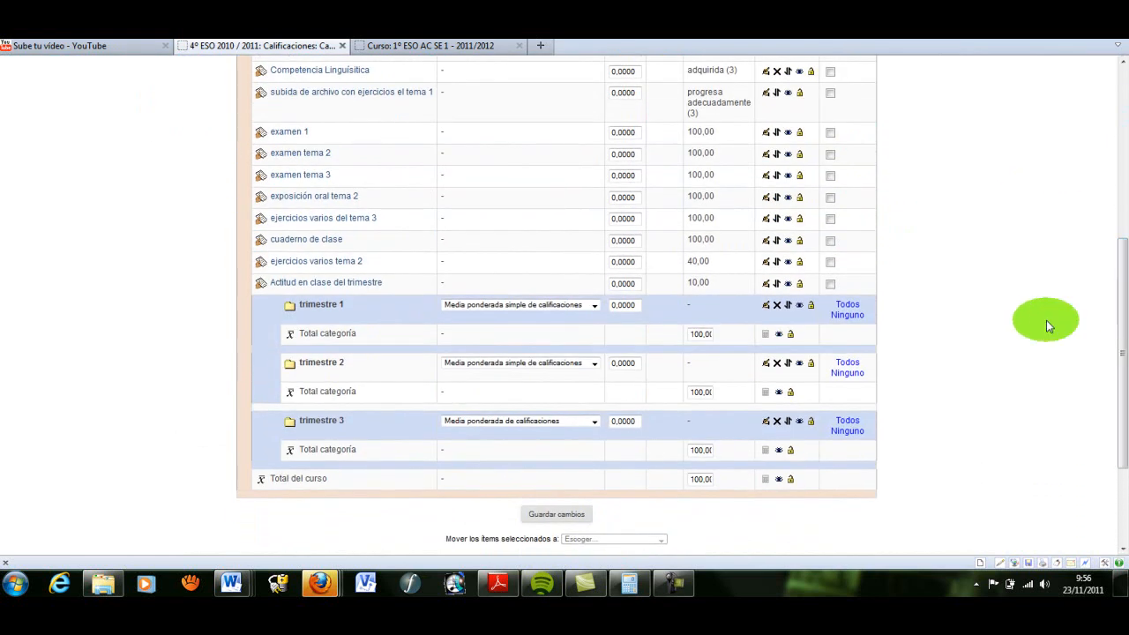
click(546, 365)
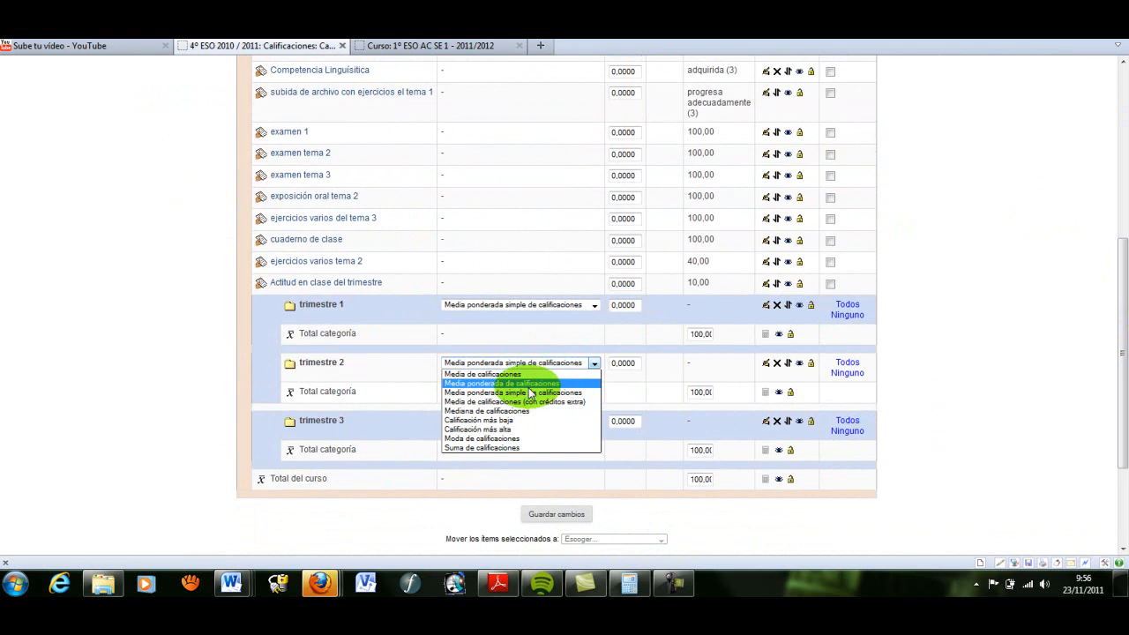
click(531, 383)
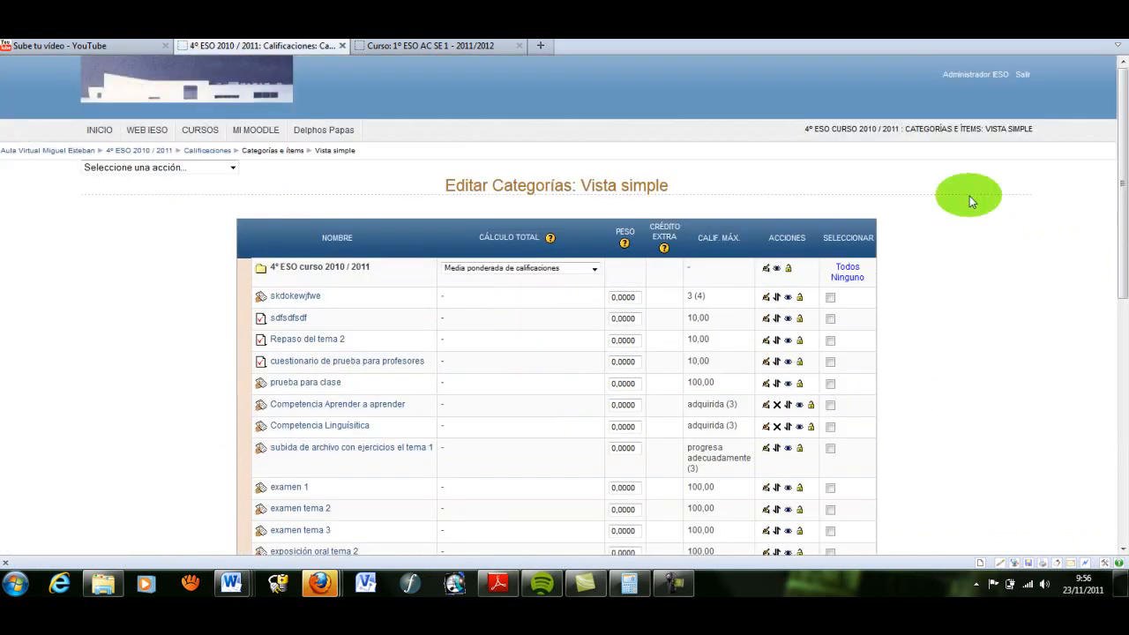
drag(1119, 130, 1113, 299)
click(507, 323)
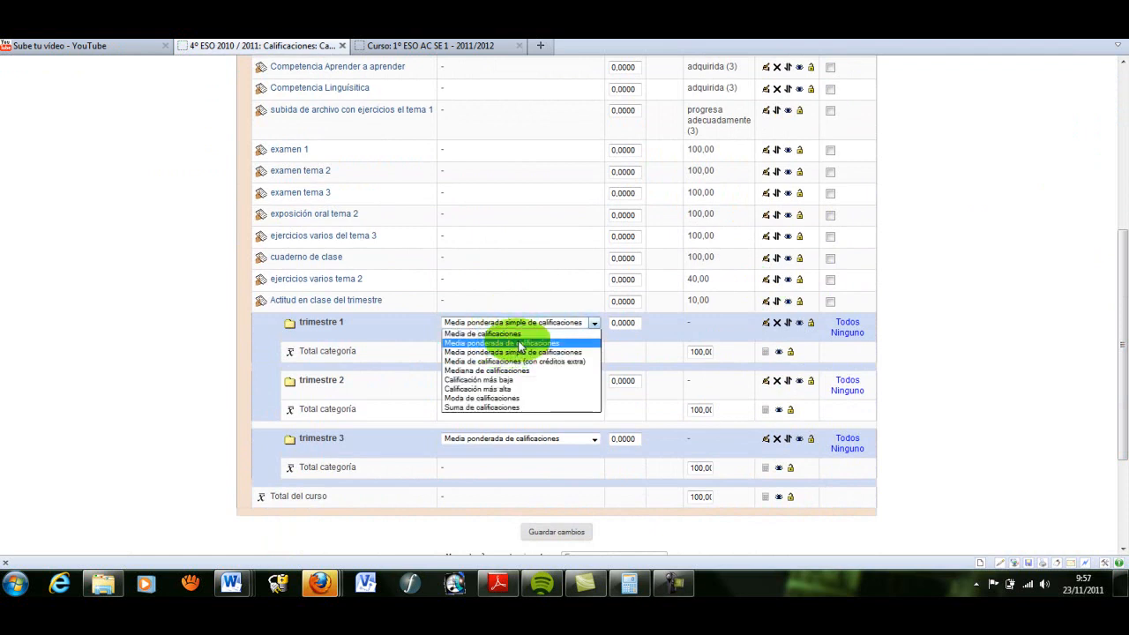
click(521, 344)
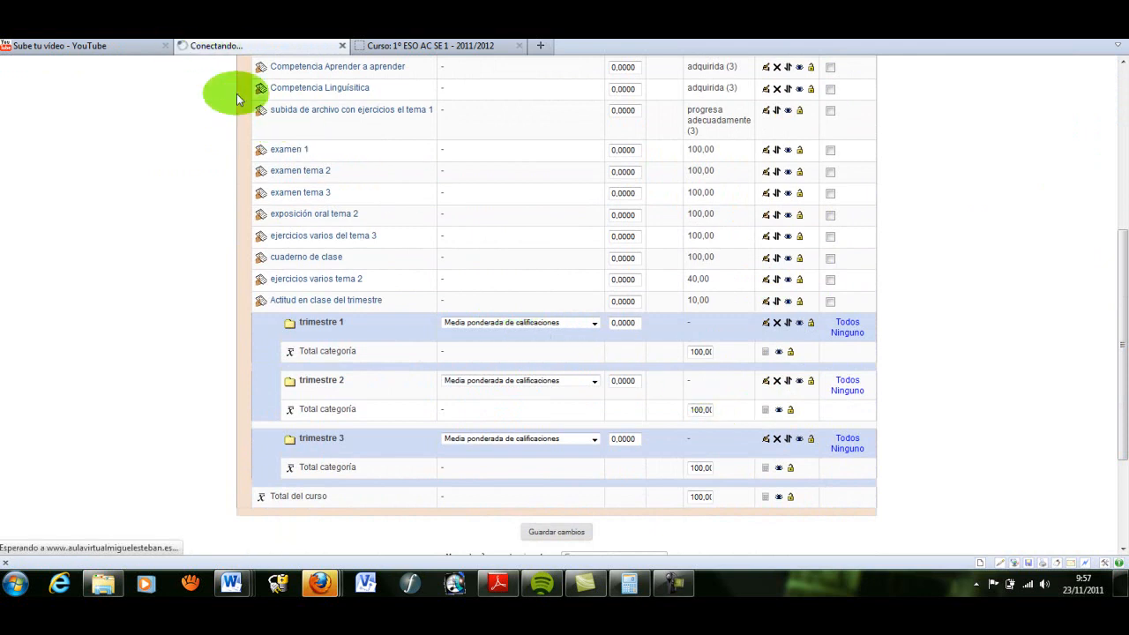
Step: Start a new grade category named teoría with Media ponderada de calificaciones as its total calculation
scroll(1109, 208, down, 3)
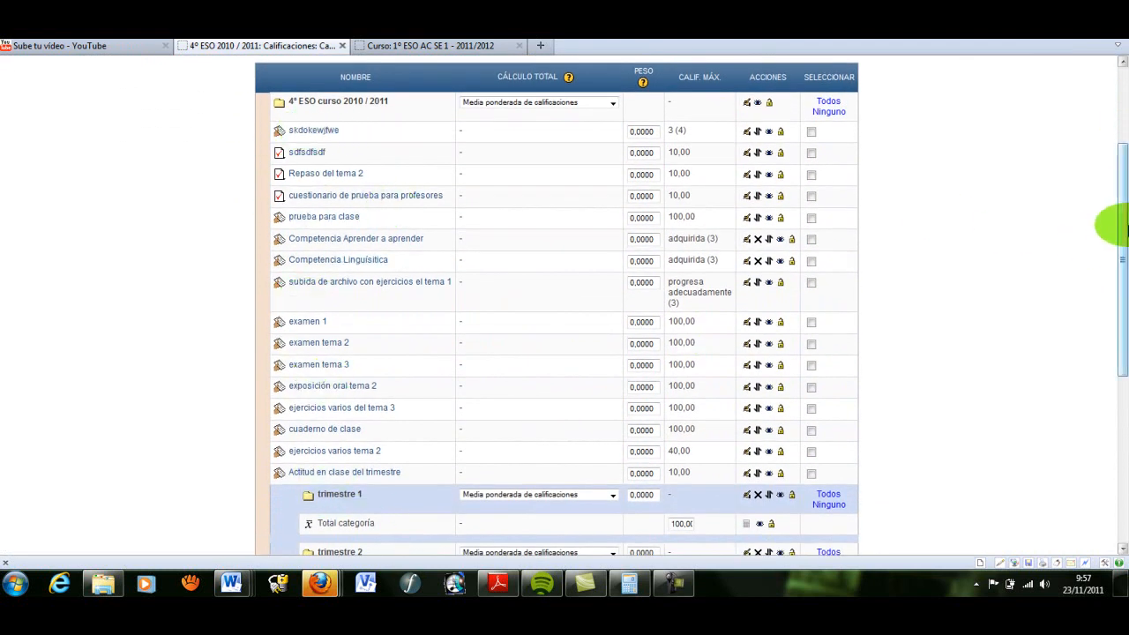
scroll(1109, 227, down, 1)
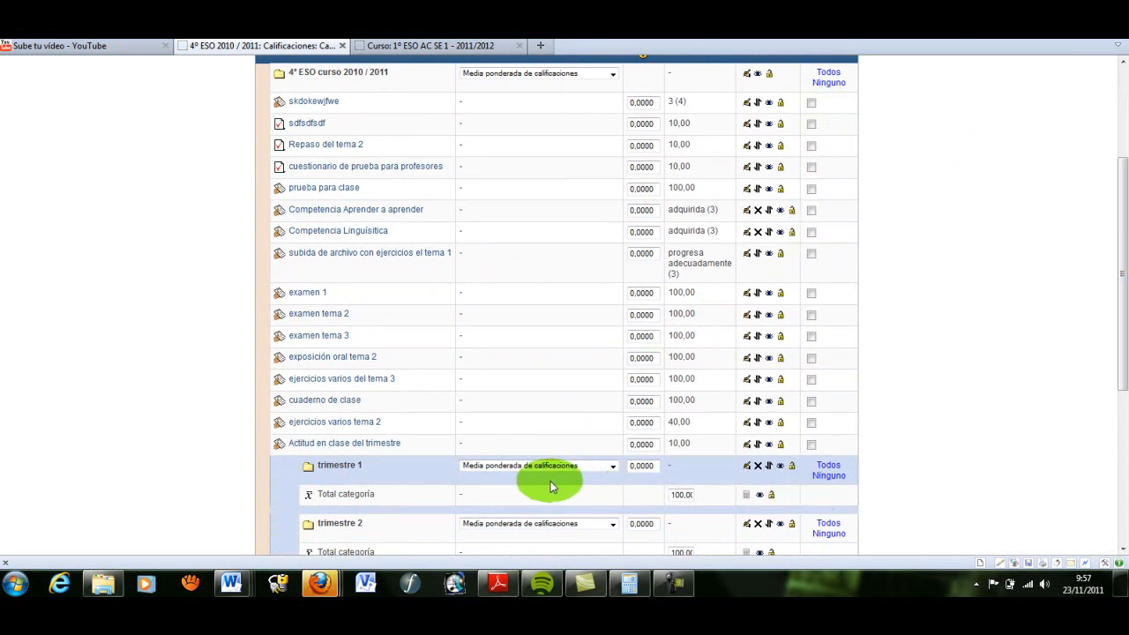
drag(1121, 291, 1125, 362)
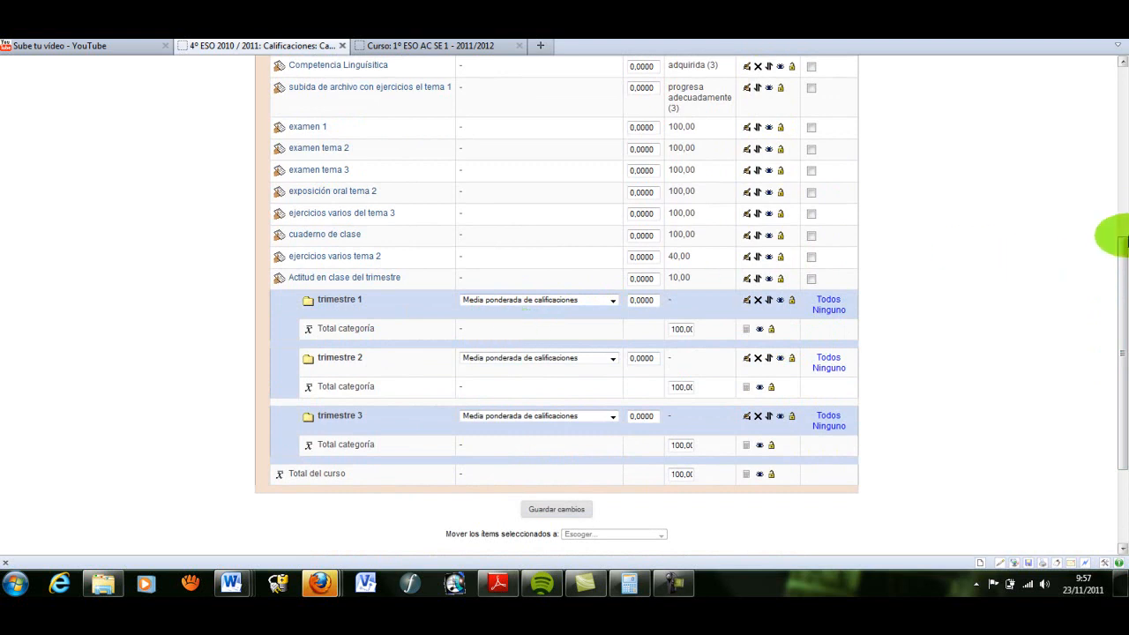
scroll(1126, 241, up, 5)
drag(1124, 241, 1122, 457)
click(462, 445)
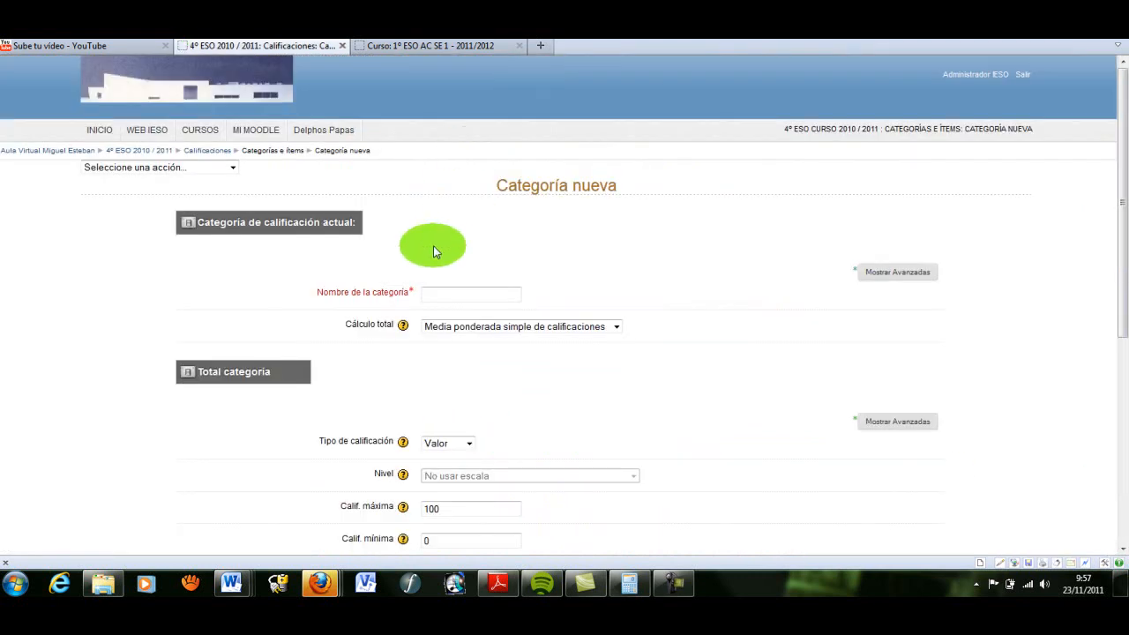
text(teoría)
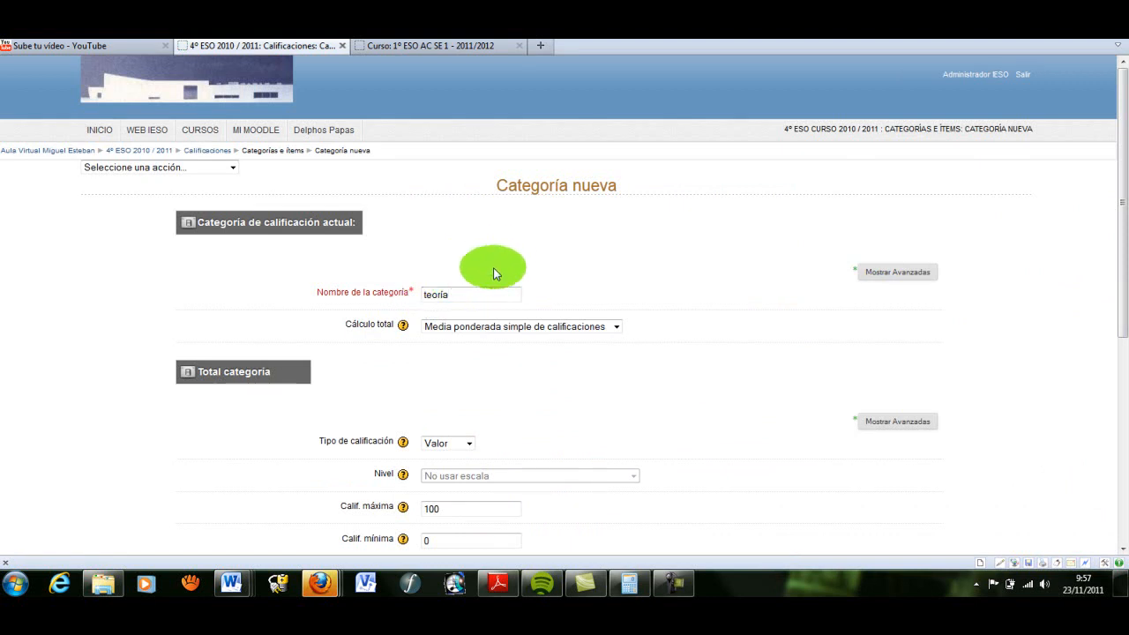
click(529, 325)
click(524, 351)
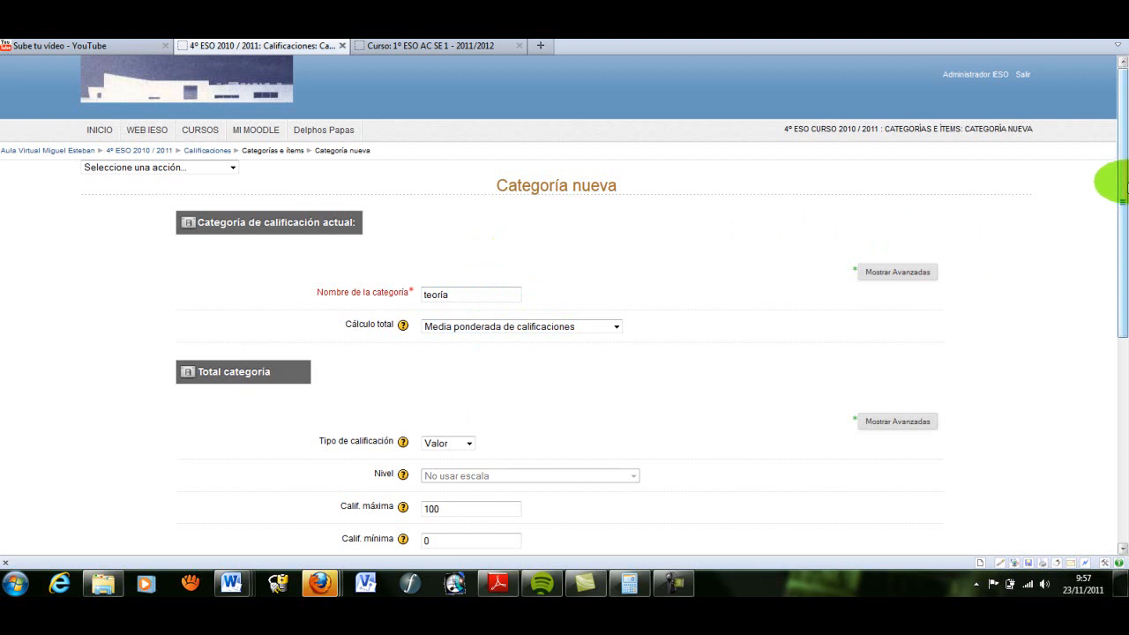
Step: Choose trimestre 1 as the parent category of teoría and save it
drag(1118, 179, 1121, 332)
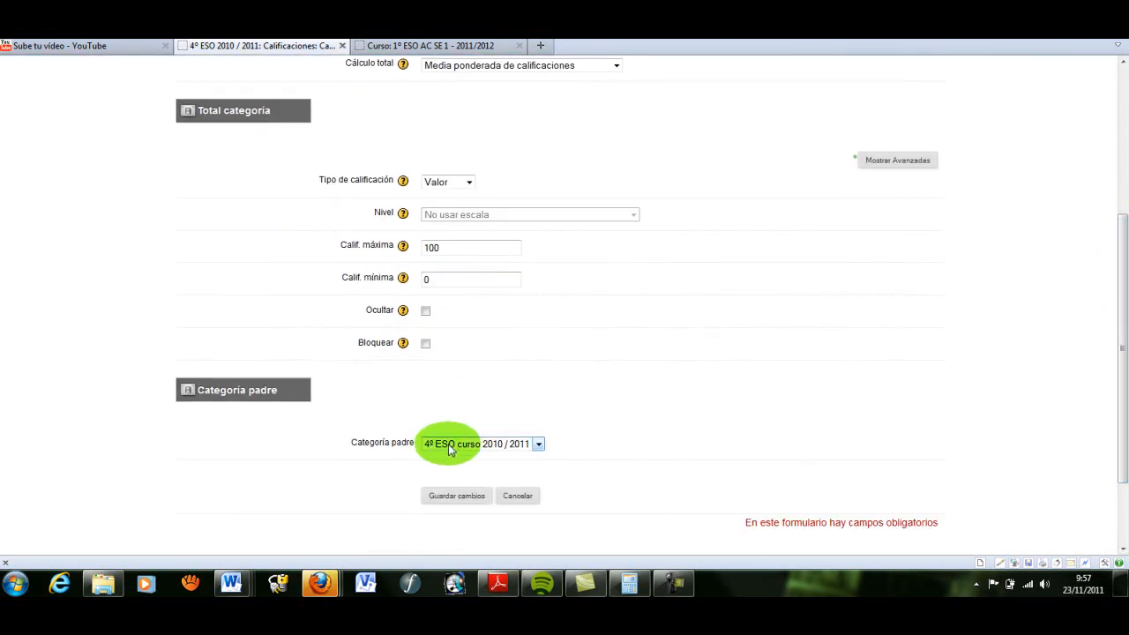
click(443, 446)
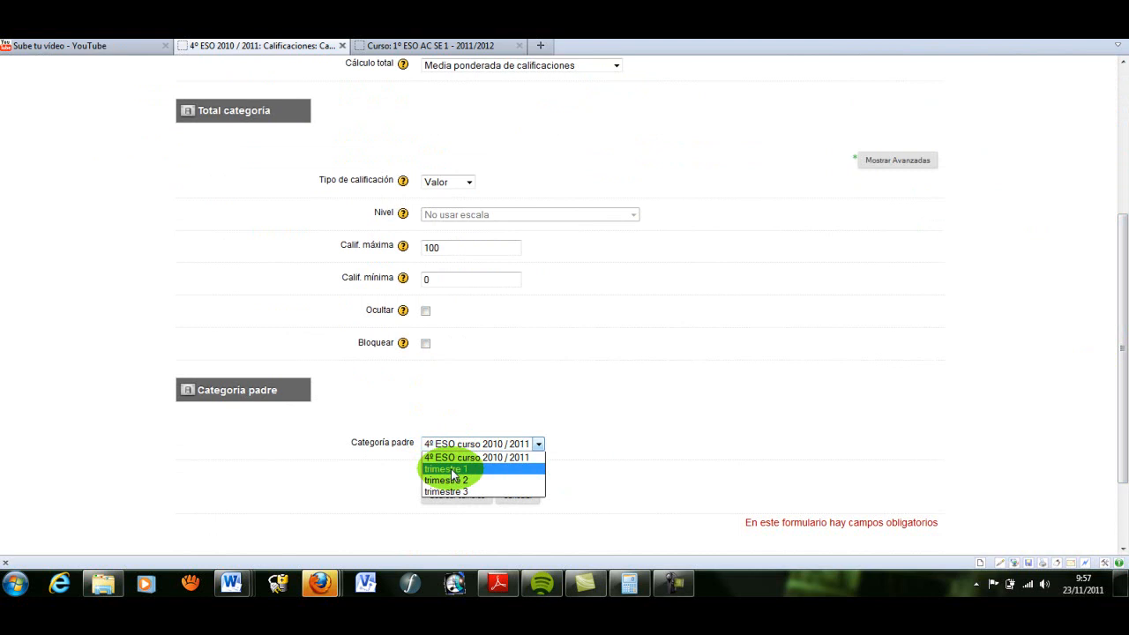
click(451, 470)
click(459, 497)
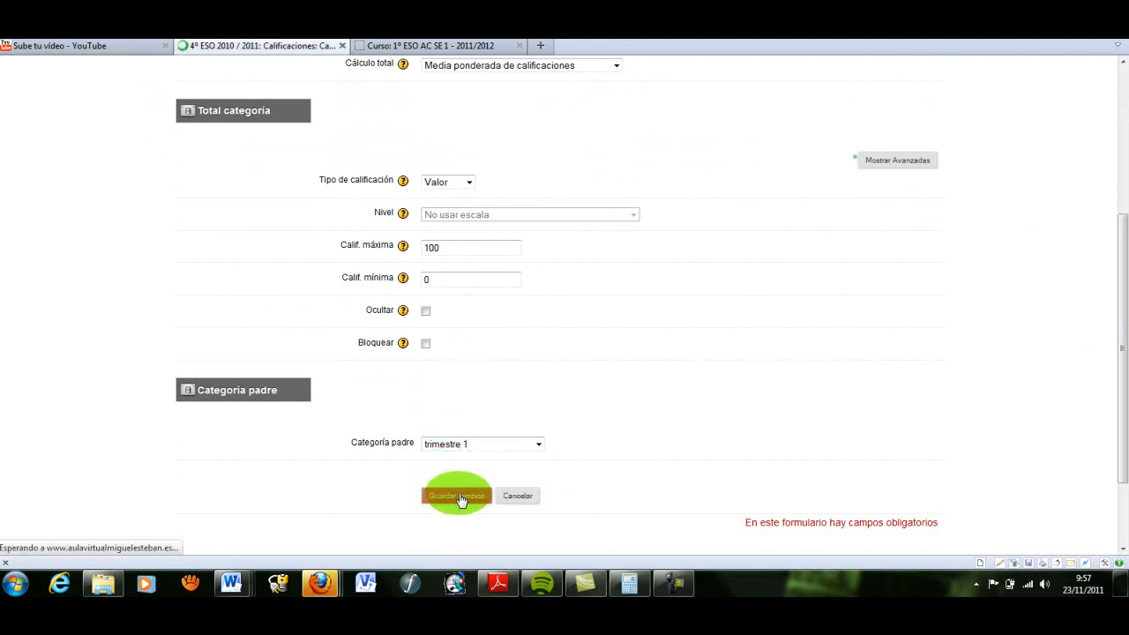
Step: Create and save a grade category named práctica inside trimestre 1, calculated with Media ponderada de calificaciones
drag(1120, 132, 1119, 353)
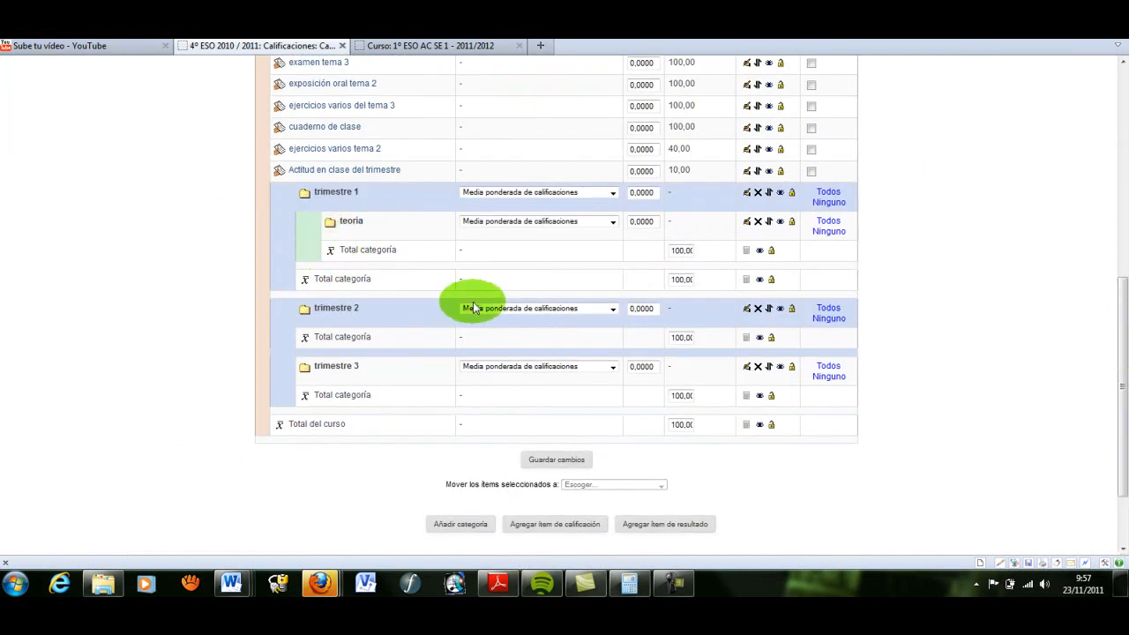
click(468, 526)
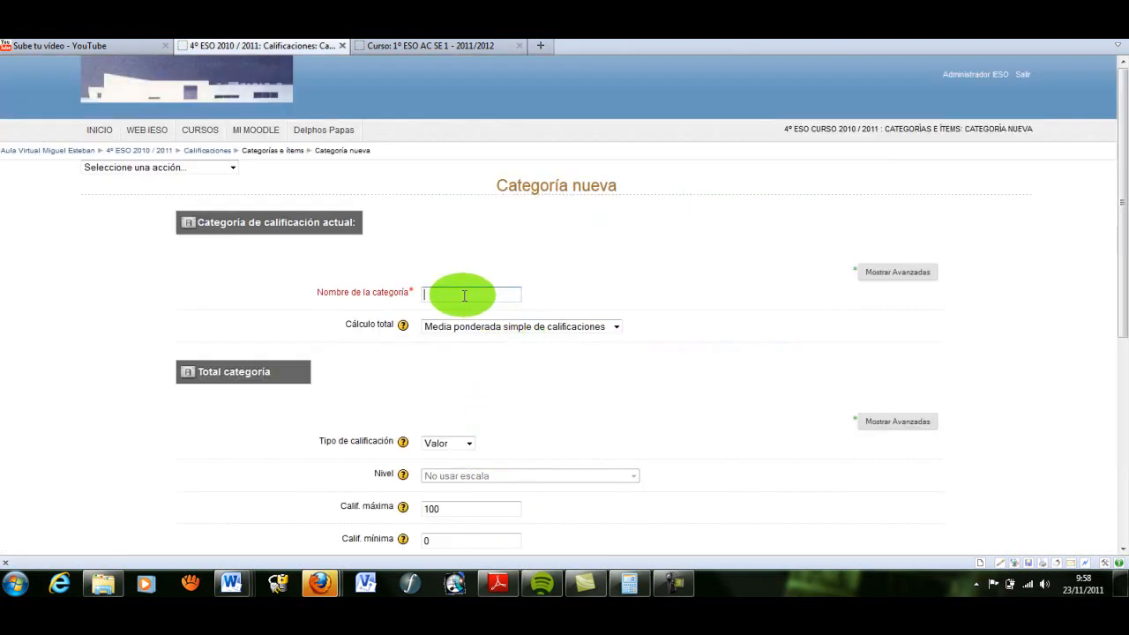
click(464, 296)
text(práctica)
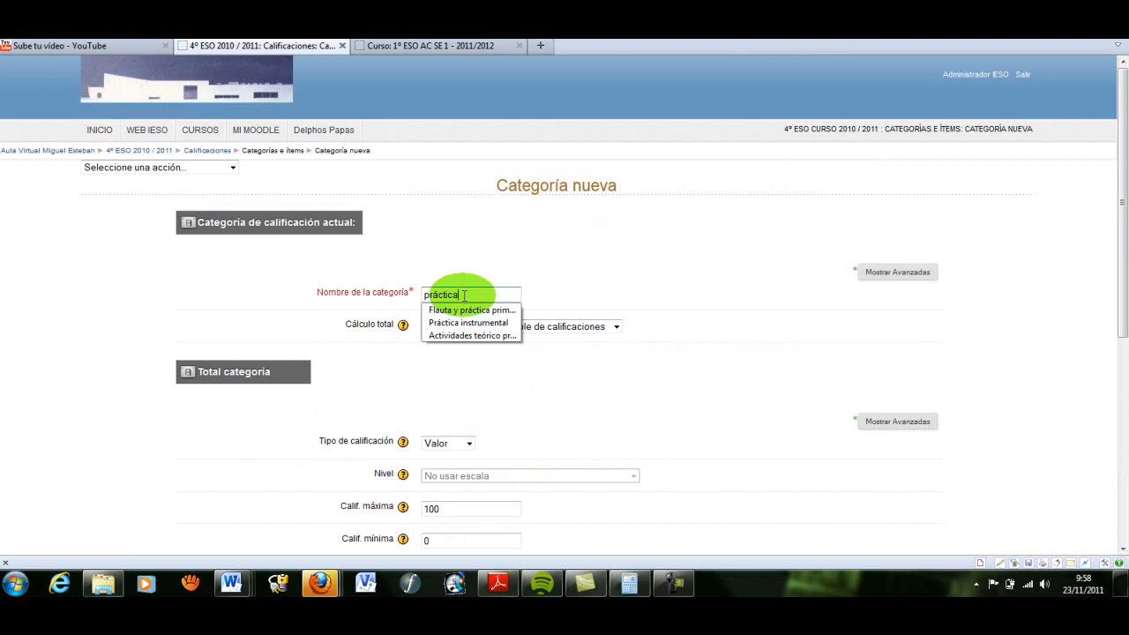
click(572, 328)
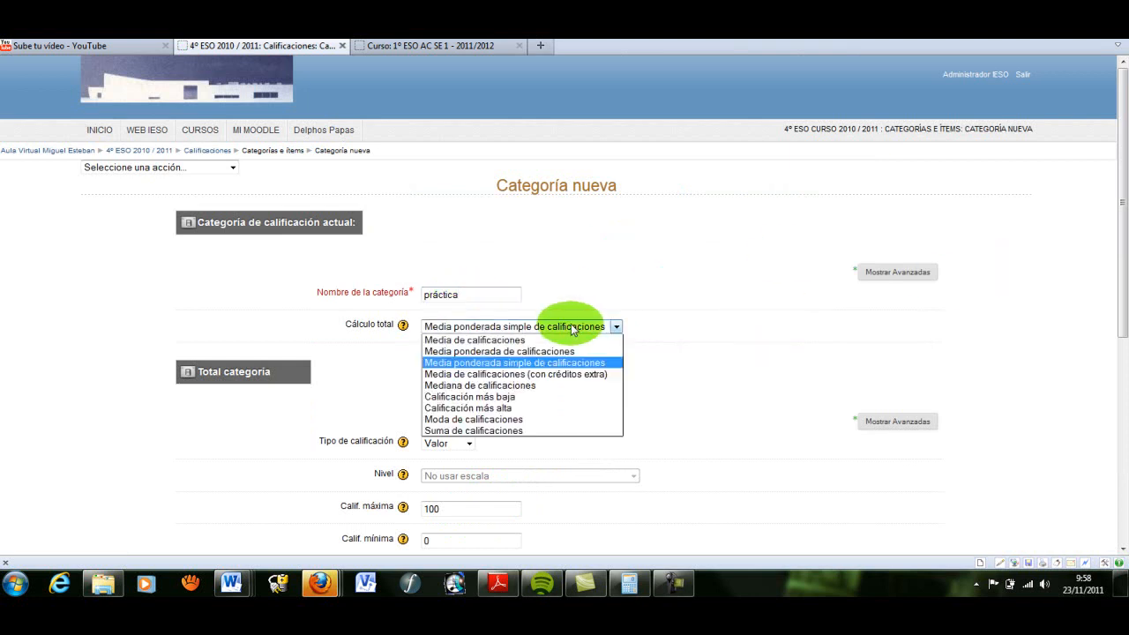
click(517, 352)
drag(1122, 166, 1124, 347)
click(481, 418)
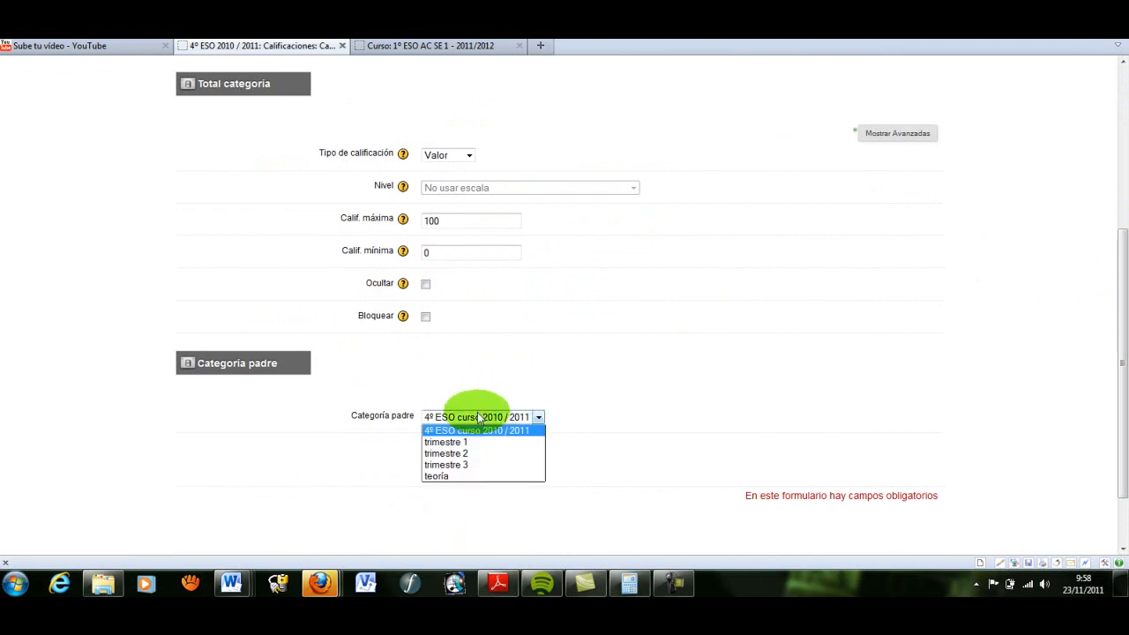
click(466, 442)
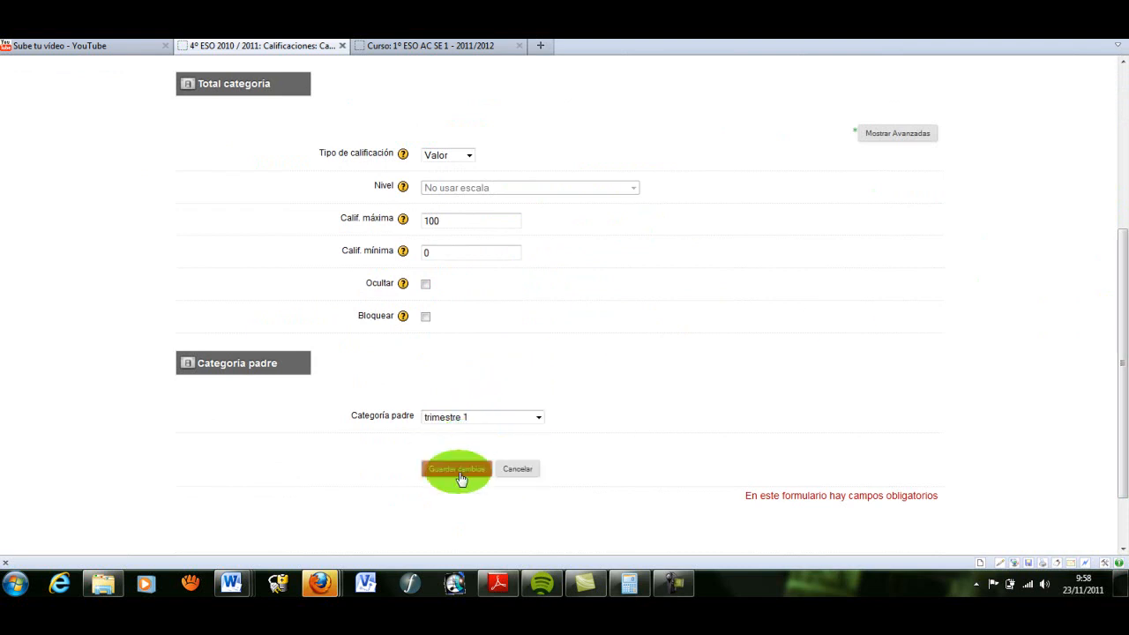
click(459, 475)
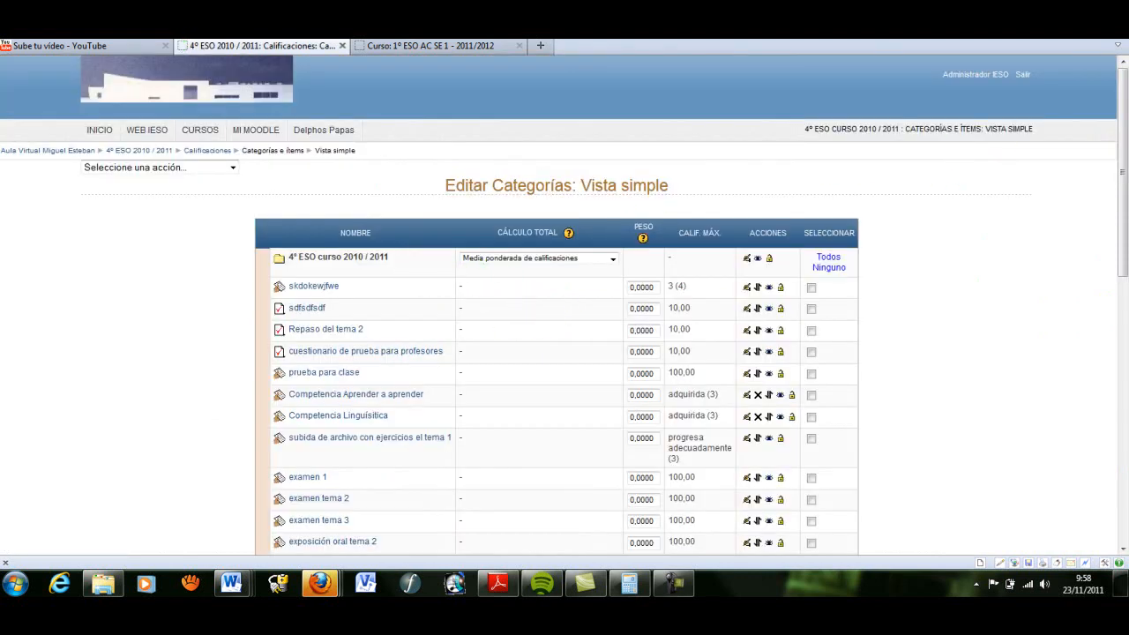
Step: Create and save a grade category named actitud inside trimestre 1, calculated with Media ponderada de calificaciones
drag(1116, 133, 1117, 318)
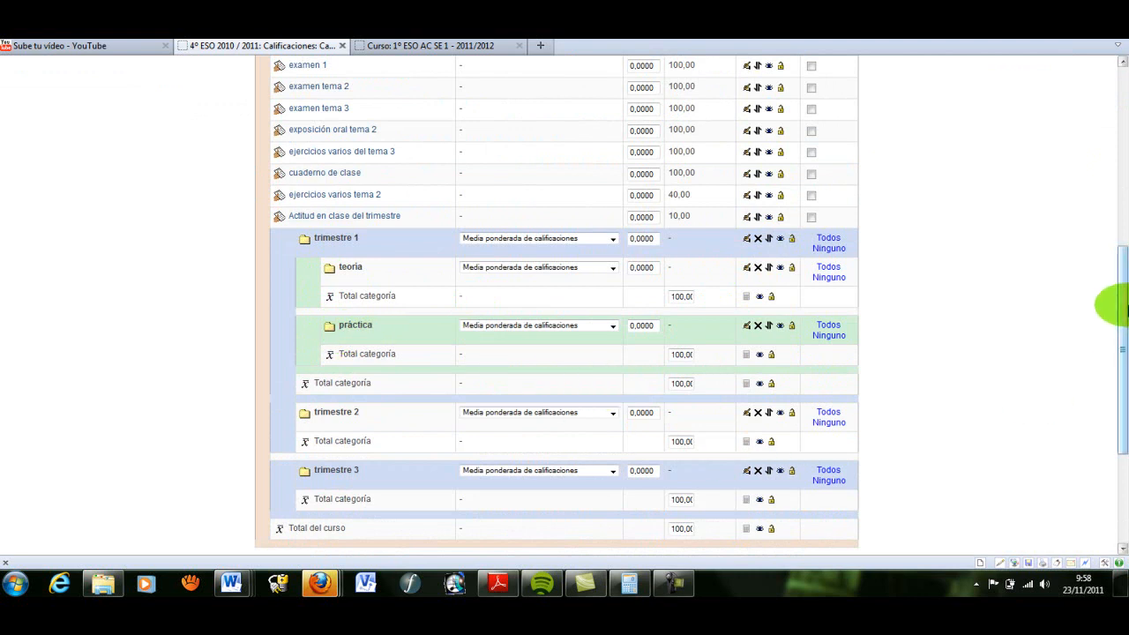
drag(1113, 308, 1113, 379)
click(459, 456)
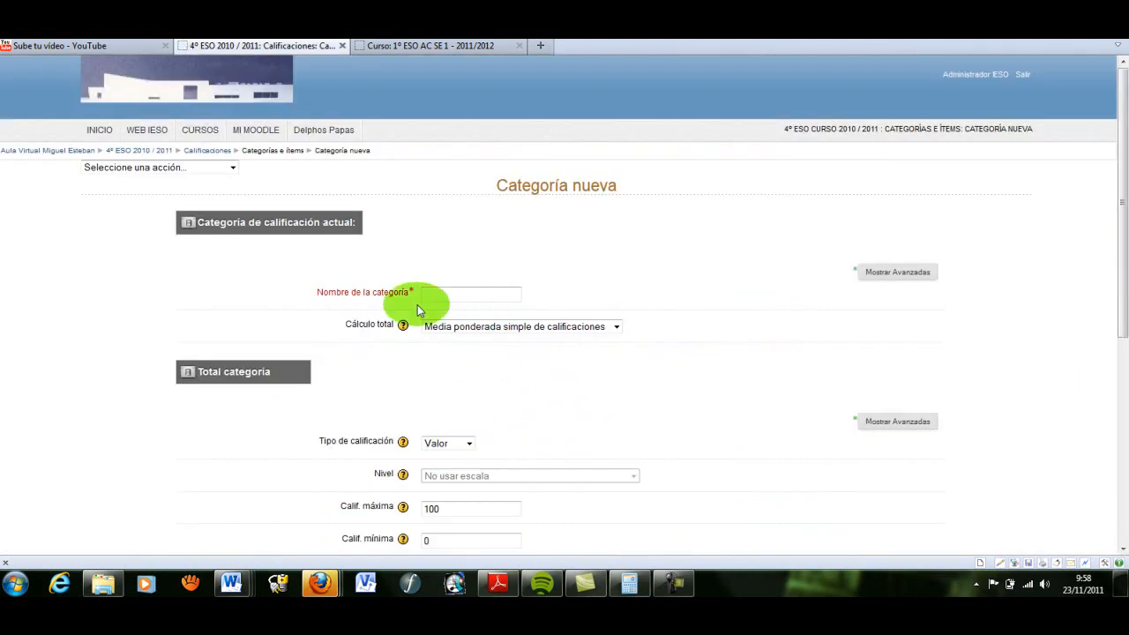
click(433, 296)
text(actitud)
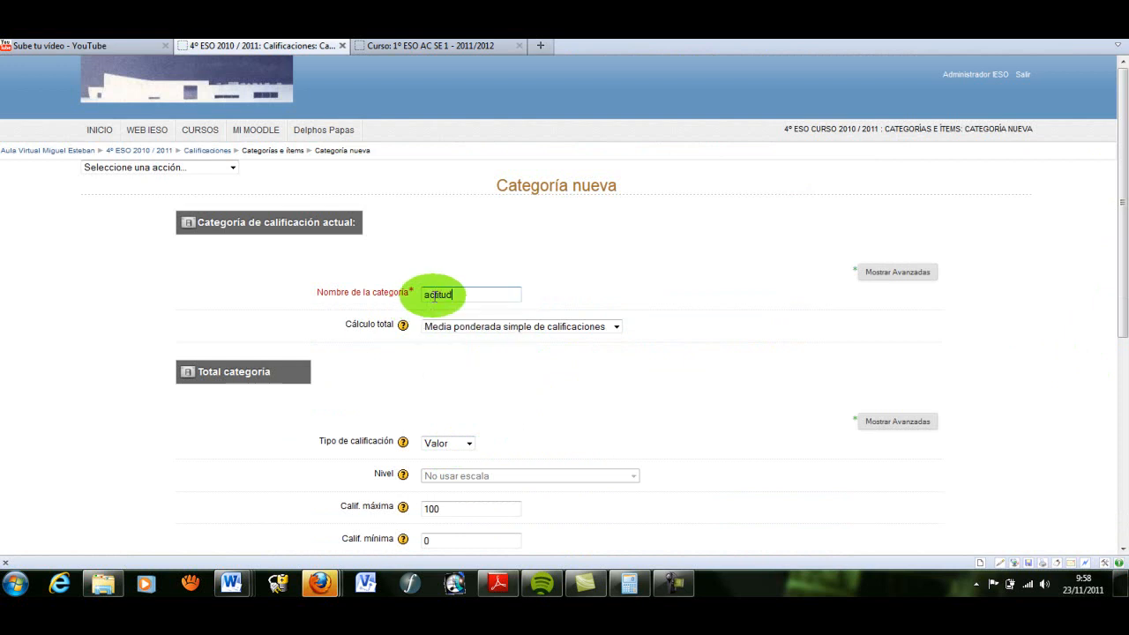
click(479, 325)
click(479, 351)
drag(1124, 176, 1124, 365)
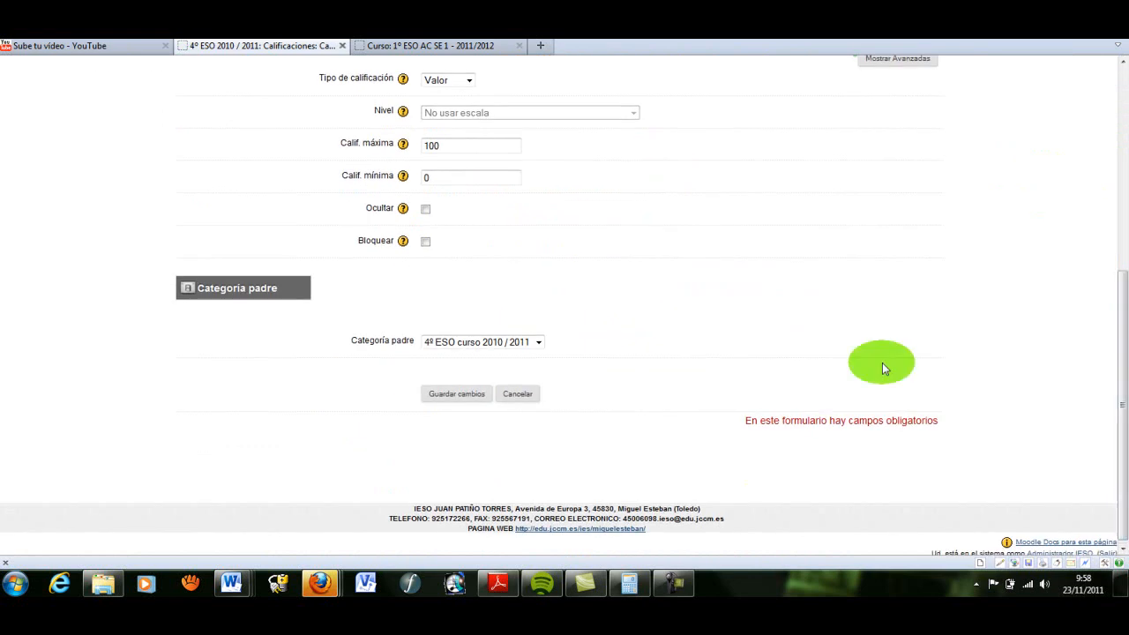
click(430, 344)
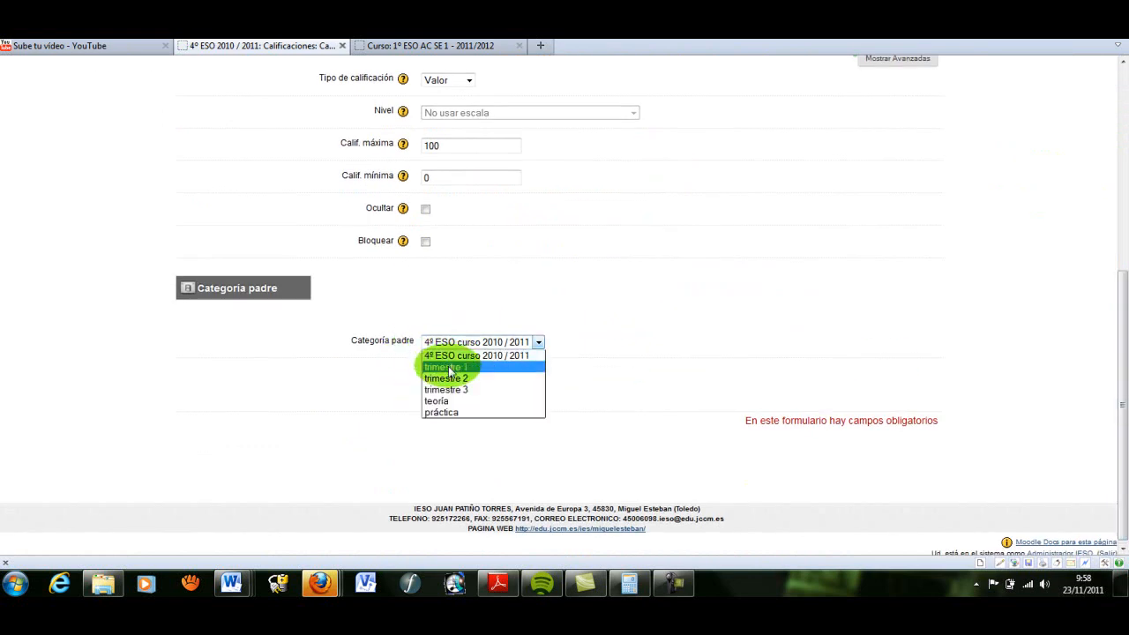
click(441, 368)
click(449, 394)
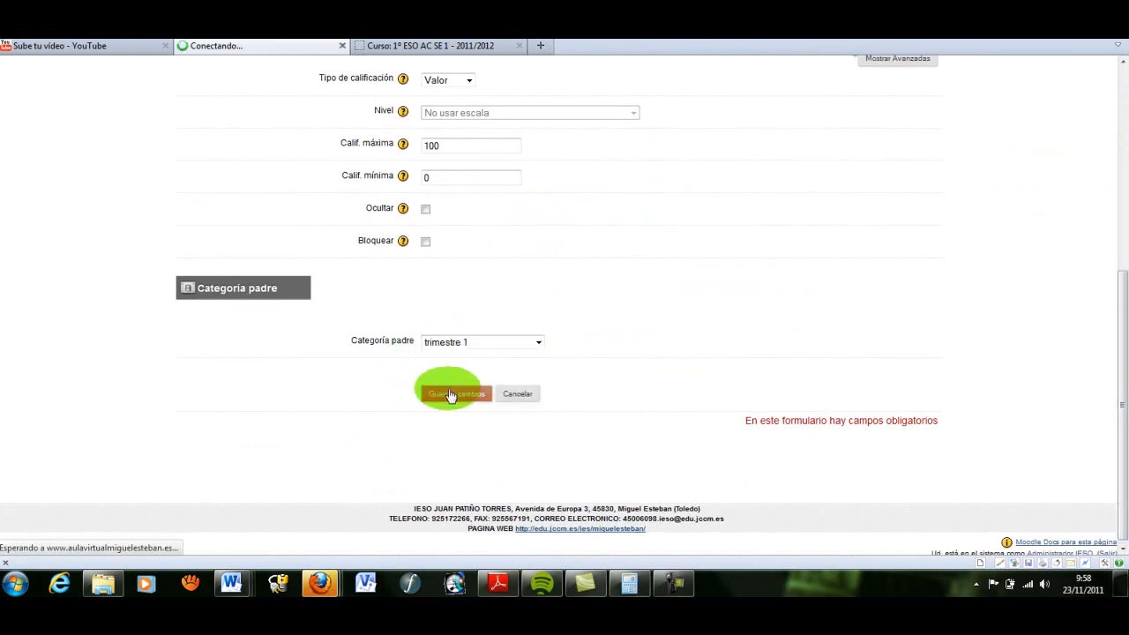
Step: Select the grade items examen 1, examen tema 2 and examen tema 3 and move them into the teoría category
drag(1122, 189, 1121, 370)
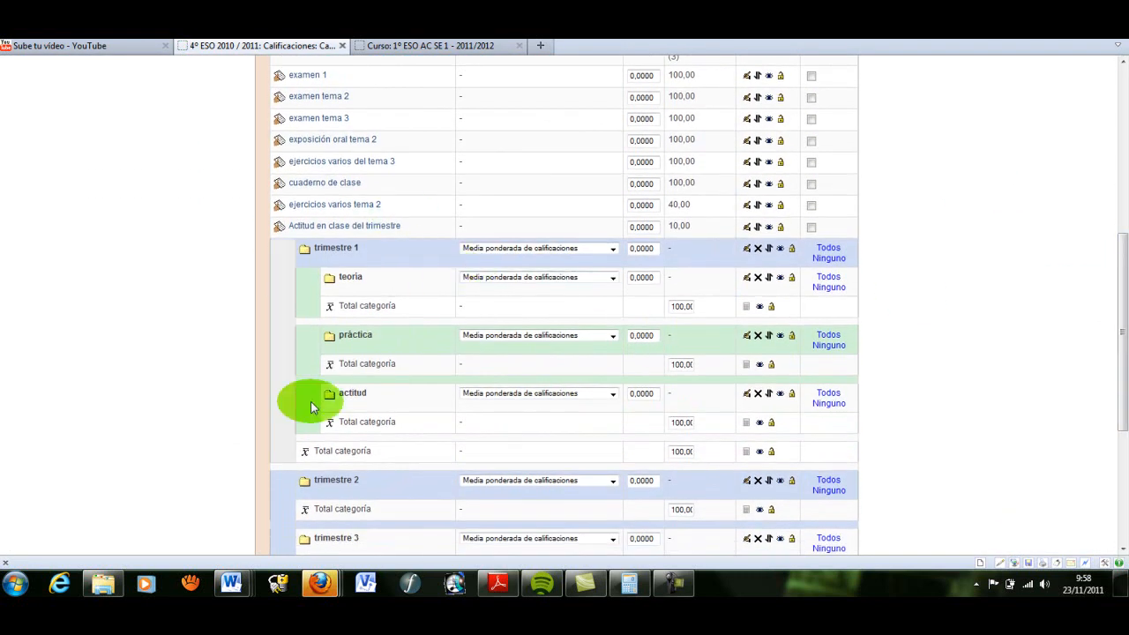
drag(1119, 315, 1121, 202)
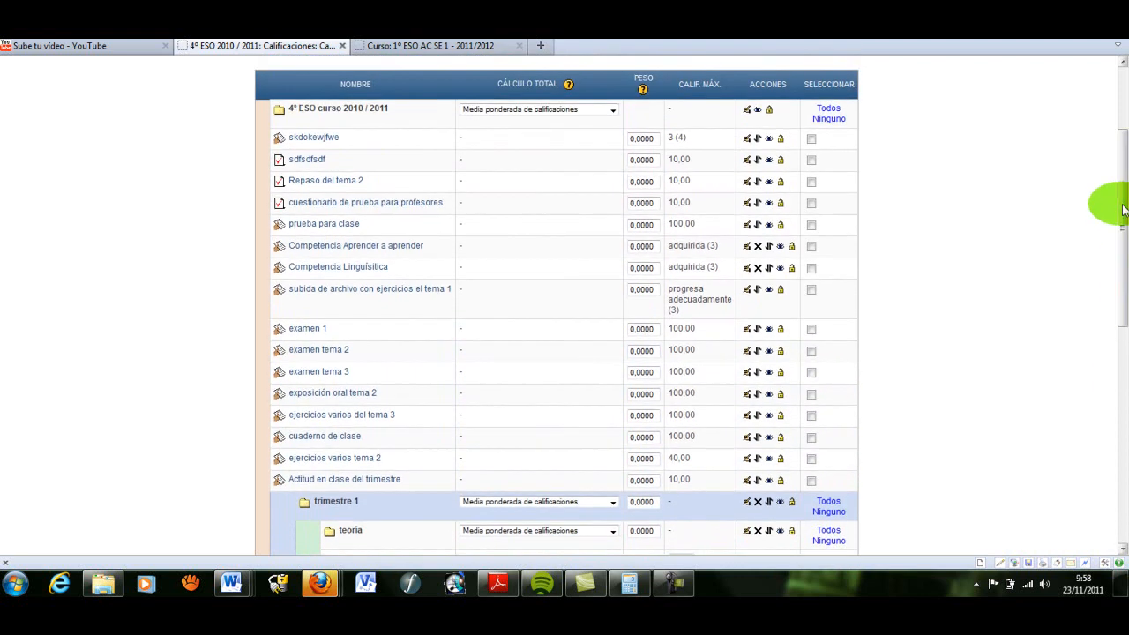
click(811, 330)
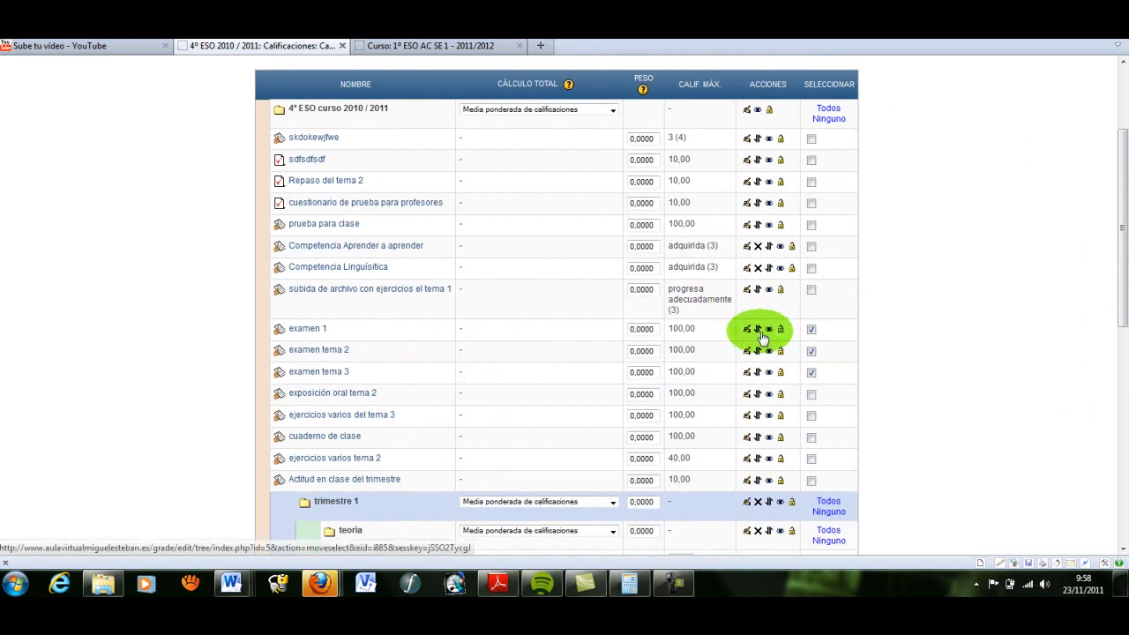
drag(1121, 236, 1120, 452)
click(625, 407)
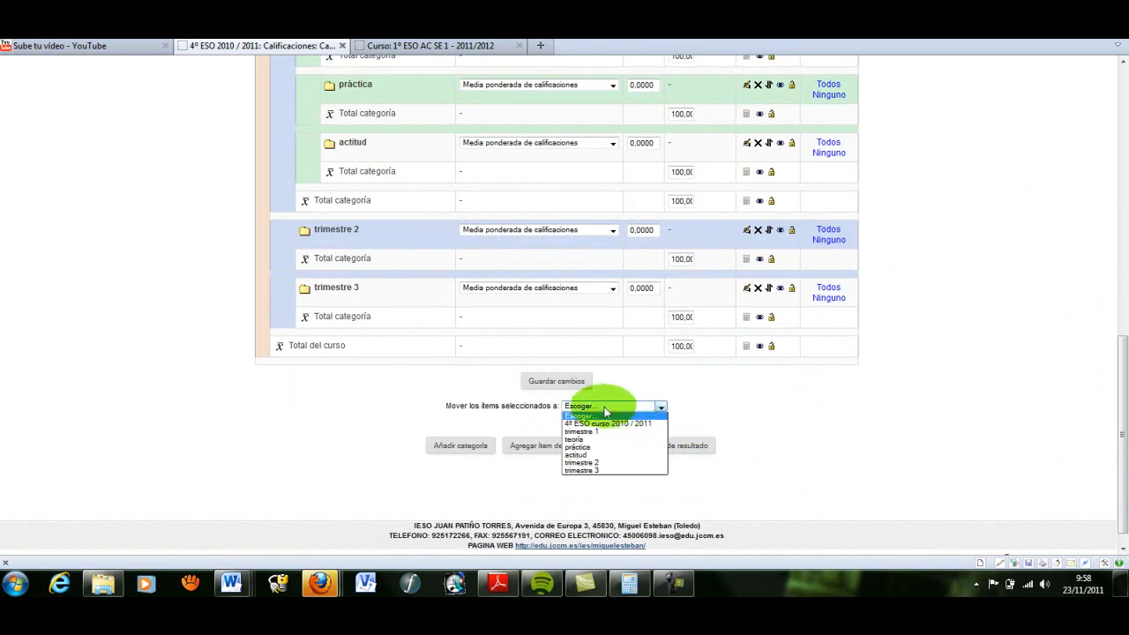
click(582, 440)
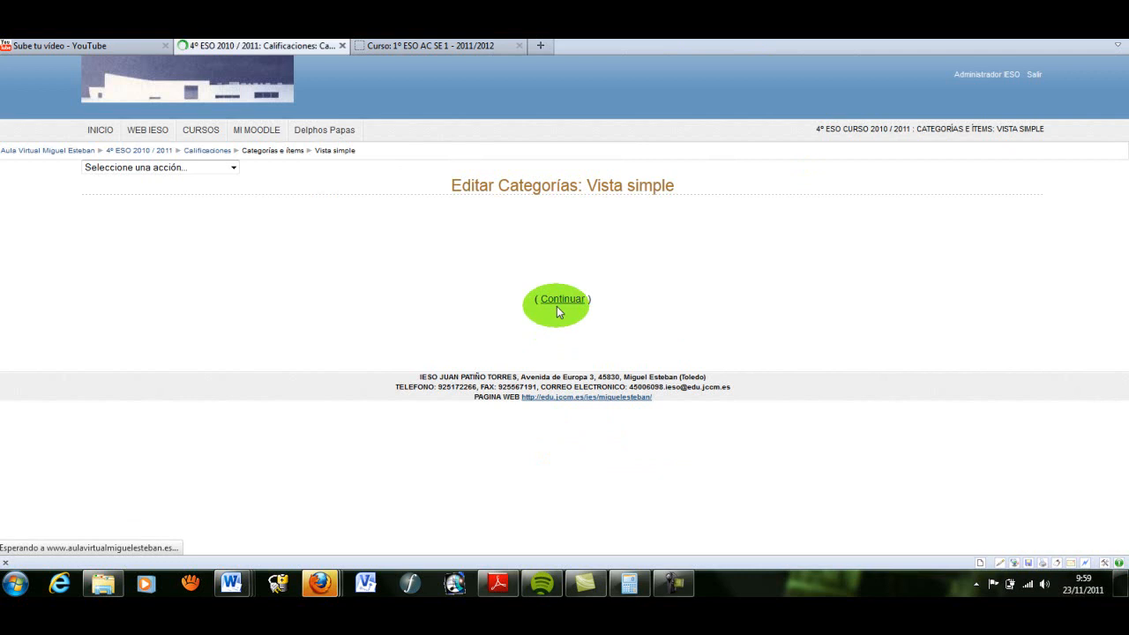
Step: Select every uncategorized grade item except cuaderno de clase and Actitud en clase del trimestre, and move them into the práctica category
drag(1124, 143, 1122, 315)
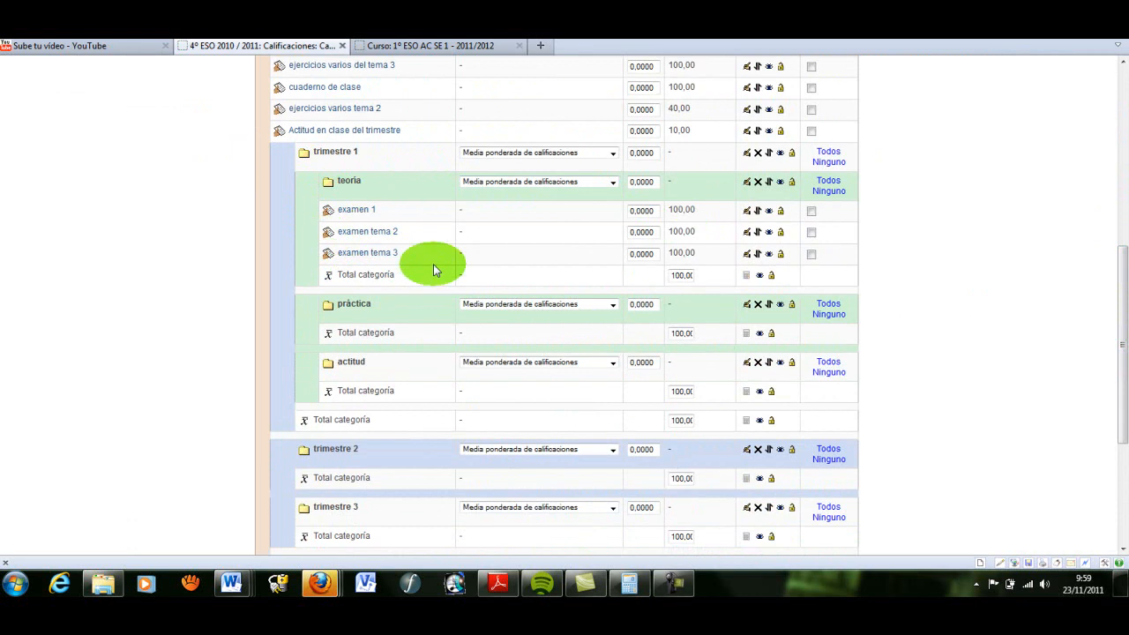
drag(1109, 260, 1114, 163)
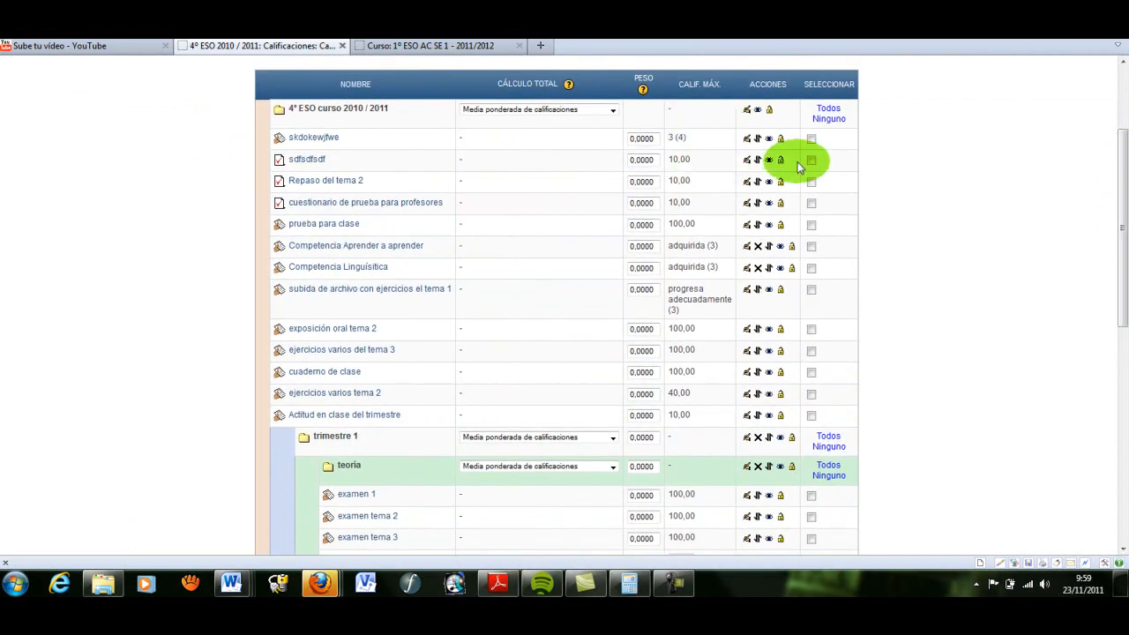
click(811, 138)
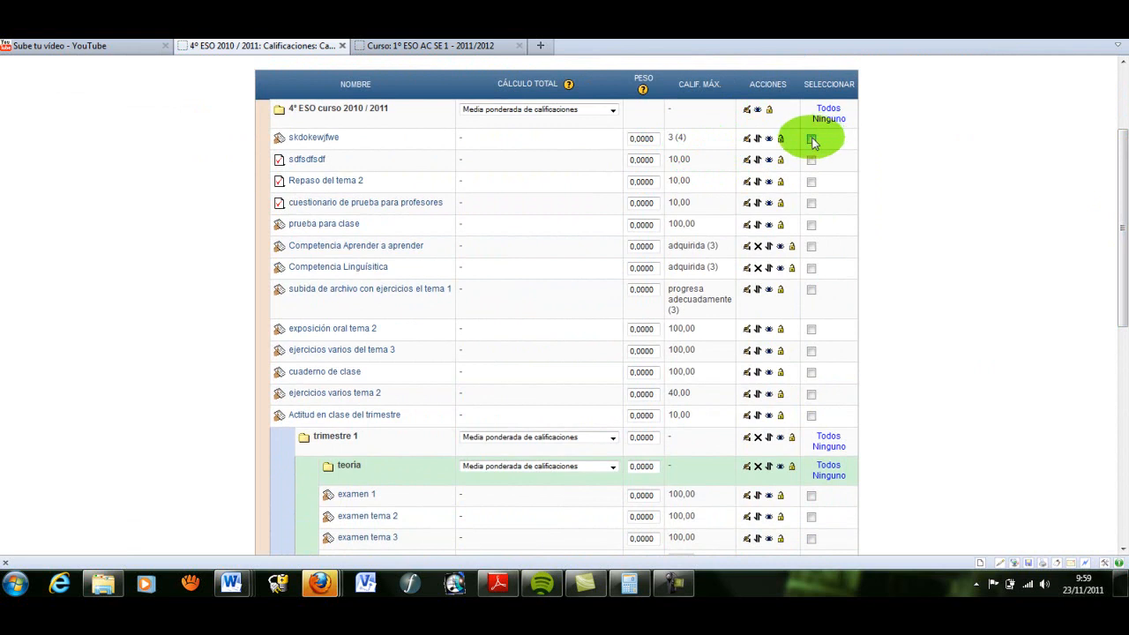
click(813, 206)
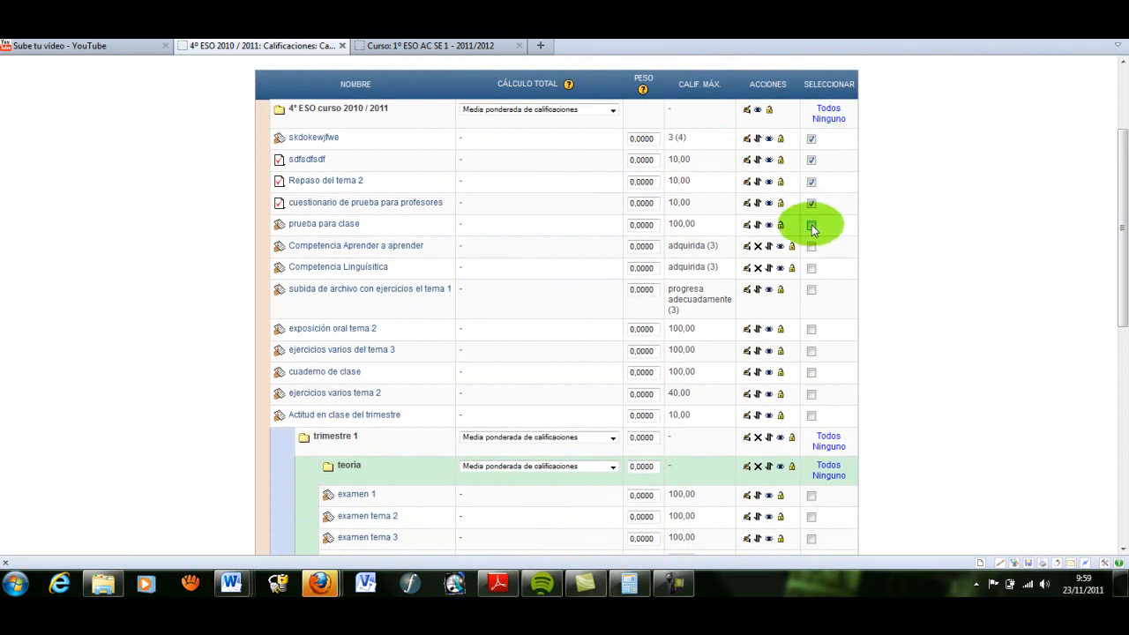
click(813, 226)
click(812, 247)
click(813, 269)
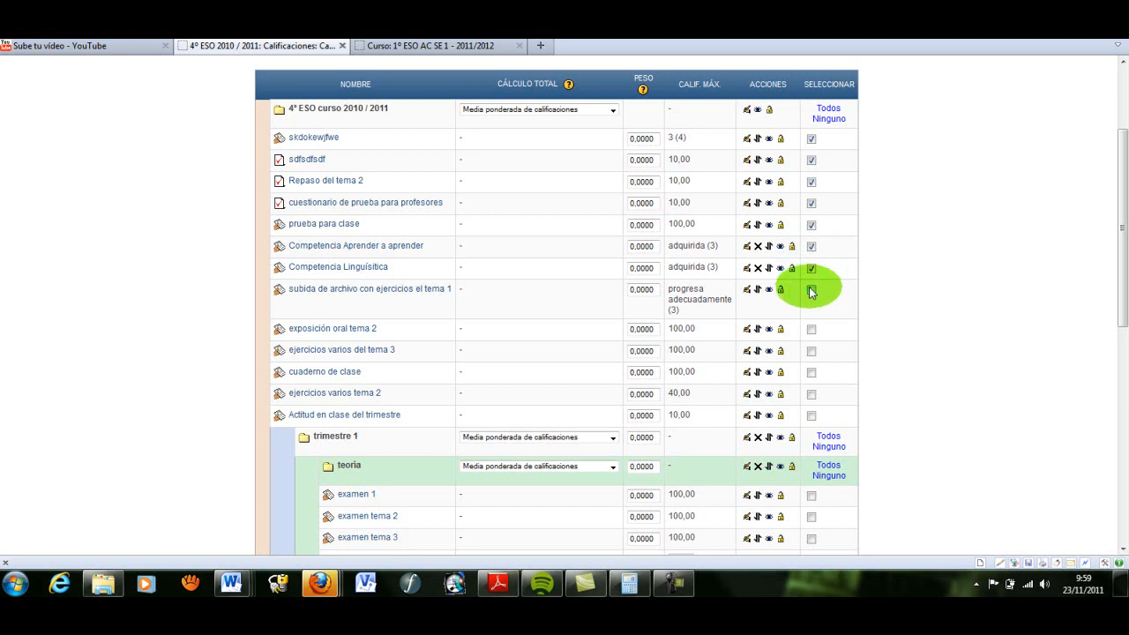
click(811, 292)
click(812, 329)
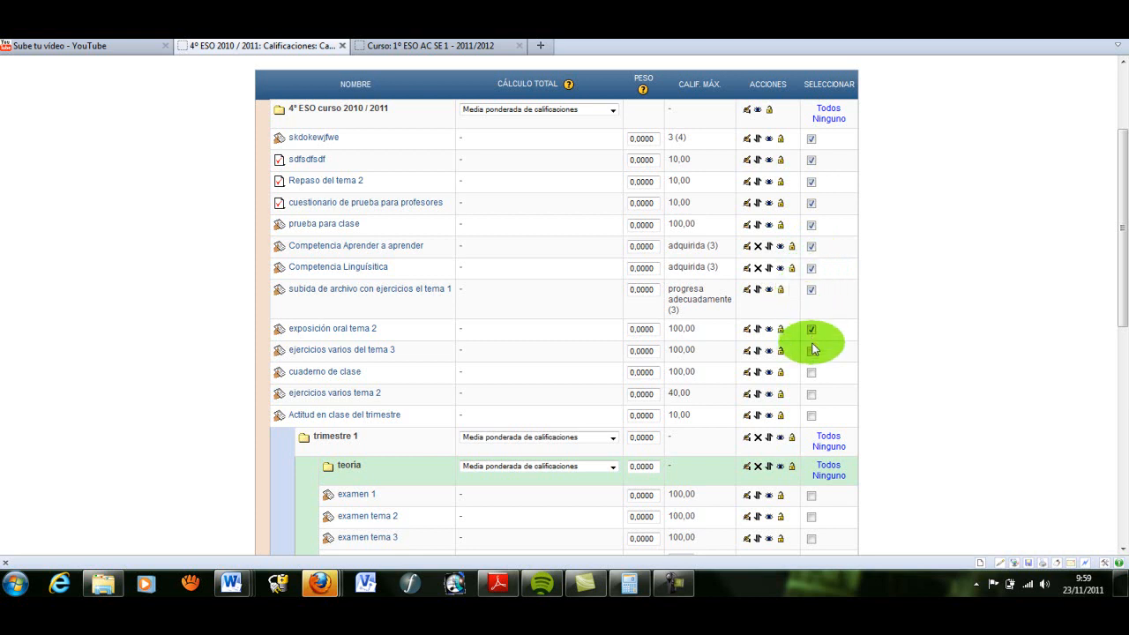
click(813, 352)
click(812, 393)
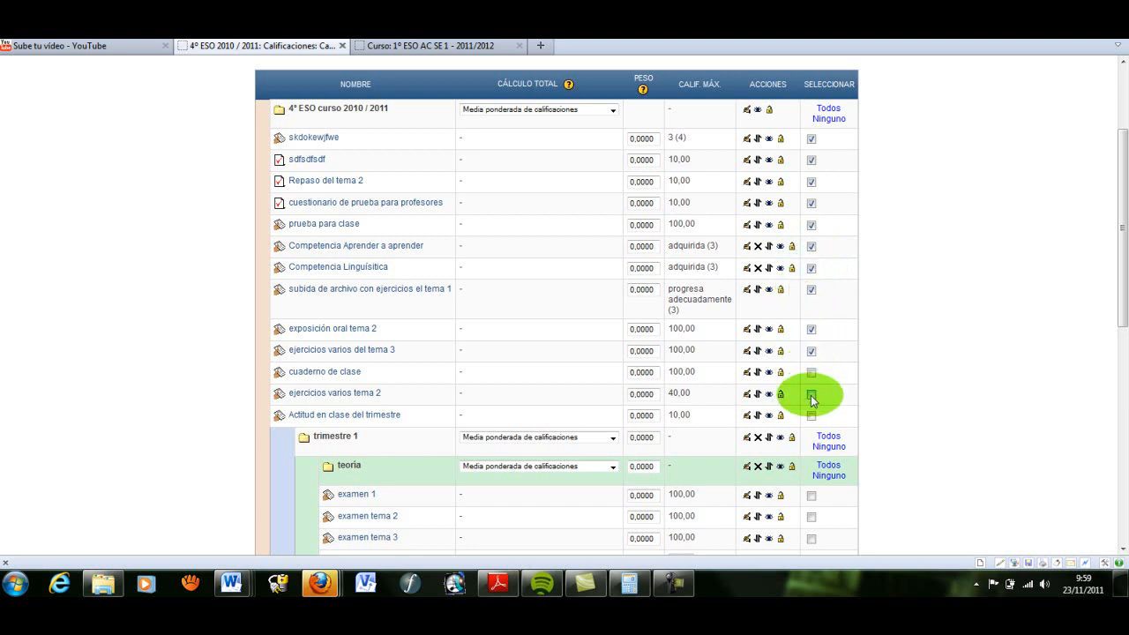
drag(1122, 141, 1123, 365)
click(660, 386)
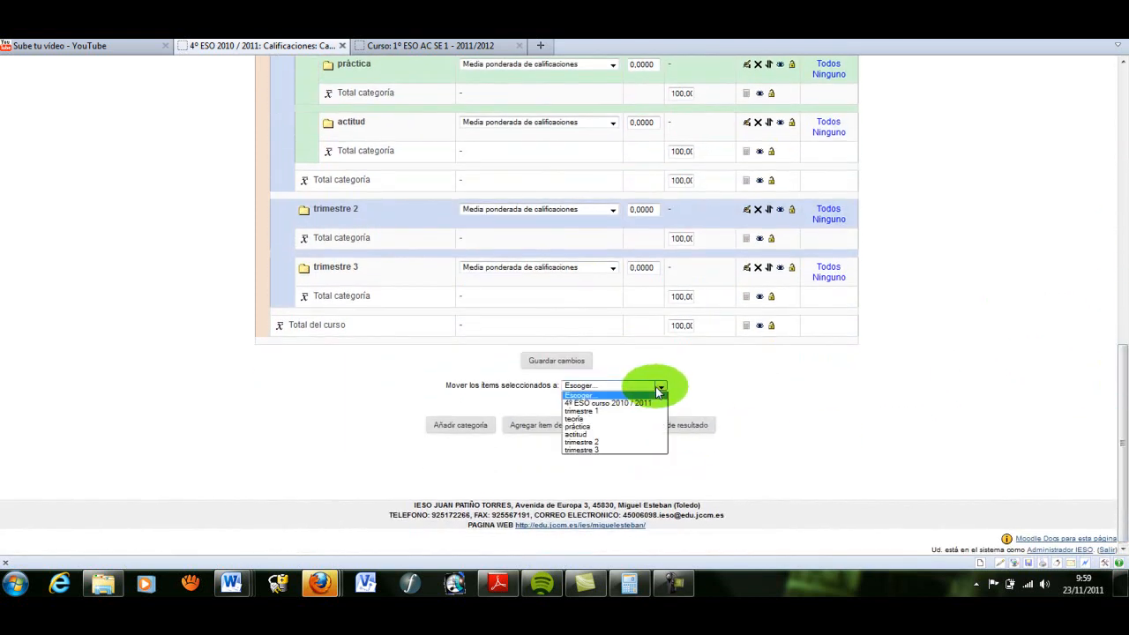
click(594, 427)
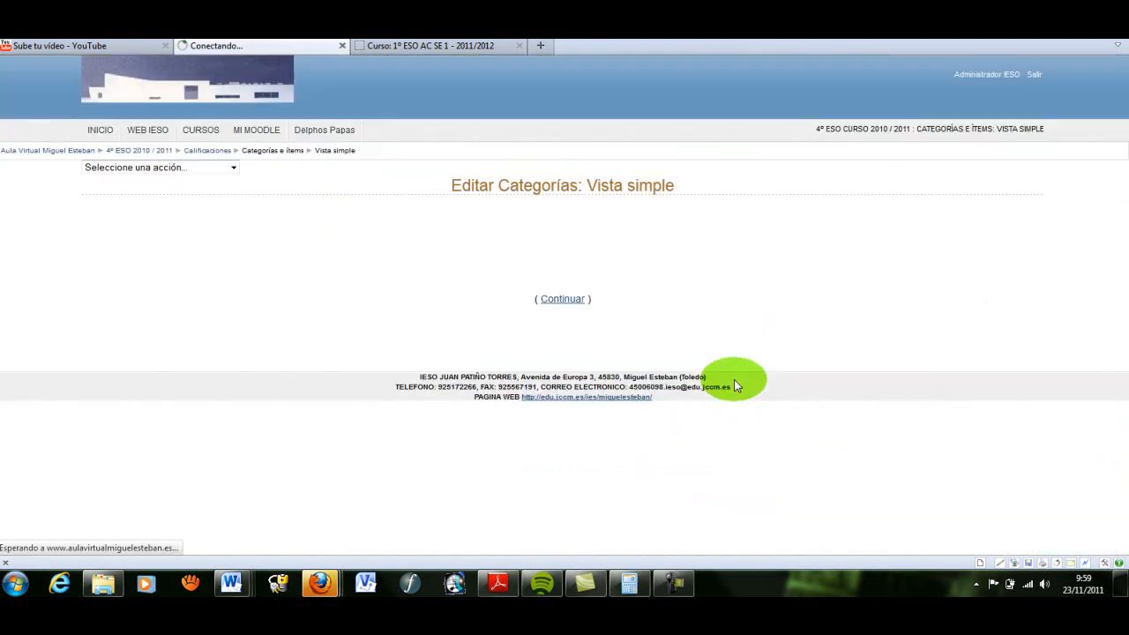
click(565, 300)
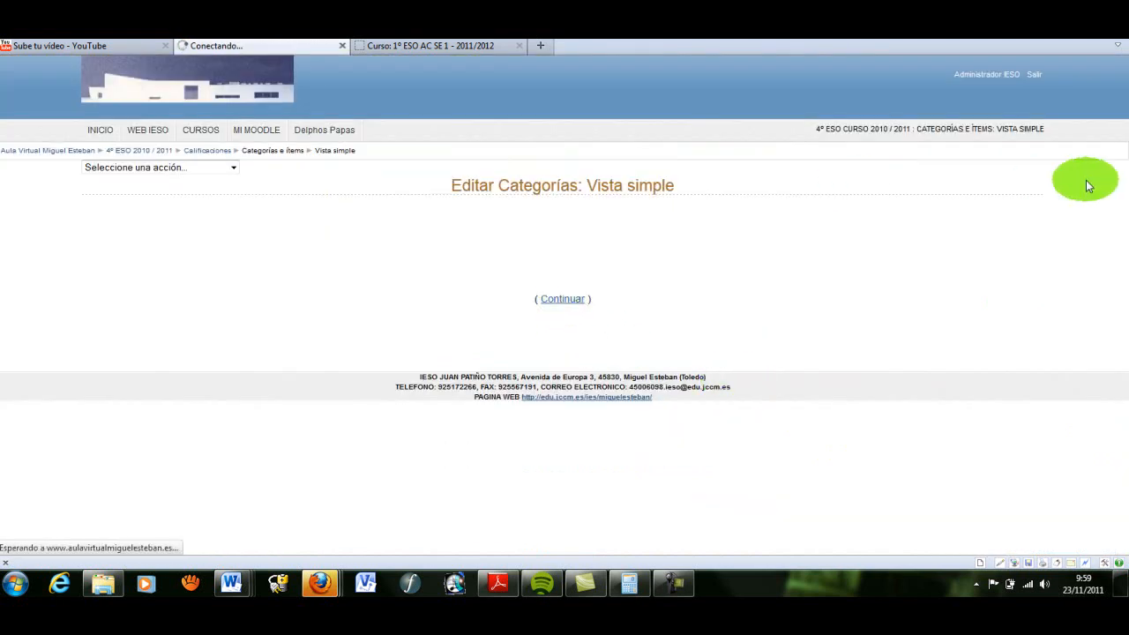
Step: Select the grade items cuaderno de clase and Actitud en clase del trimestre and move them into the actitud category
drag(1119, 131, 1113, 174)
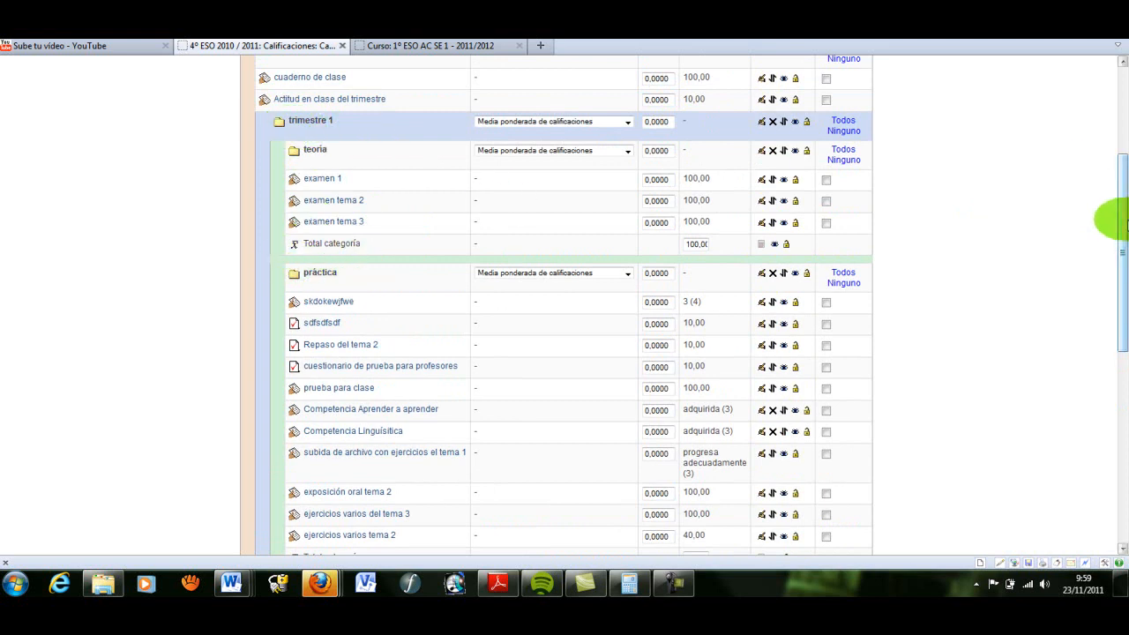
drag(1114, 212, 1109, 138)
click(826, 284)
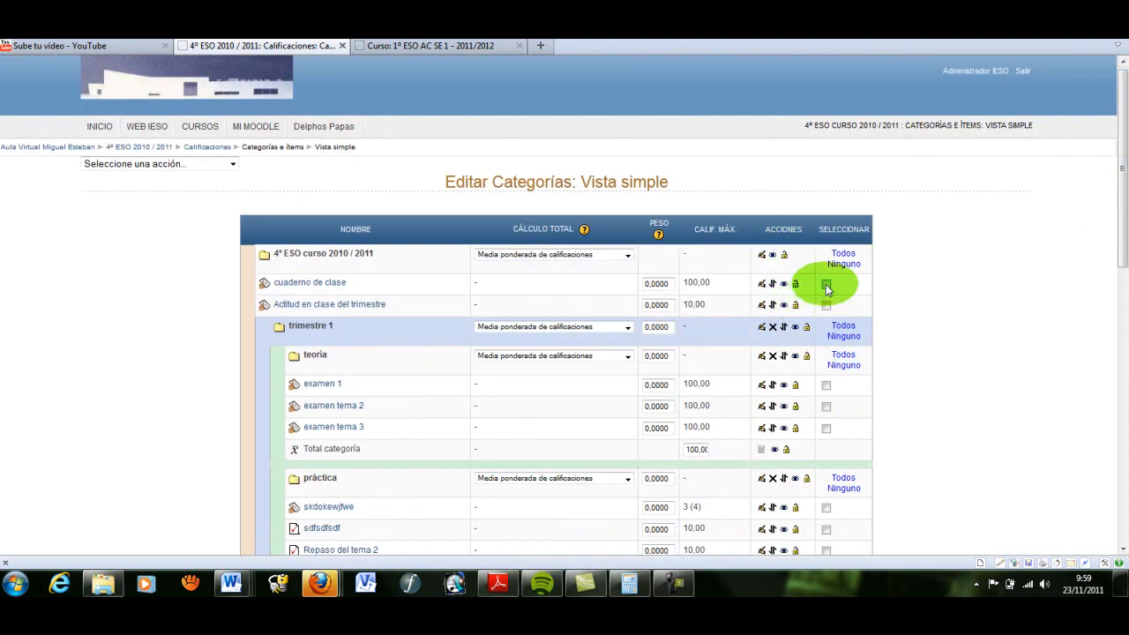
click(826, 306)
drag(1109, 131, 1109, 362)
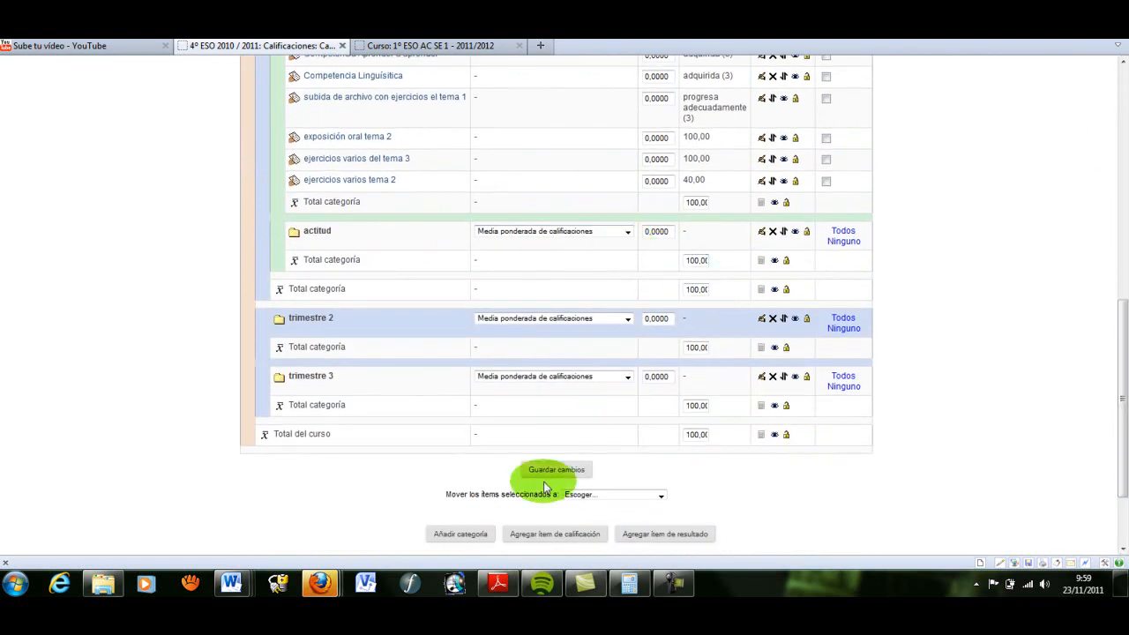
click(594, 500)
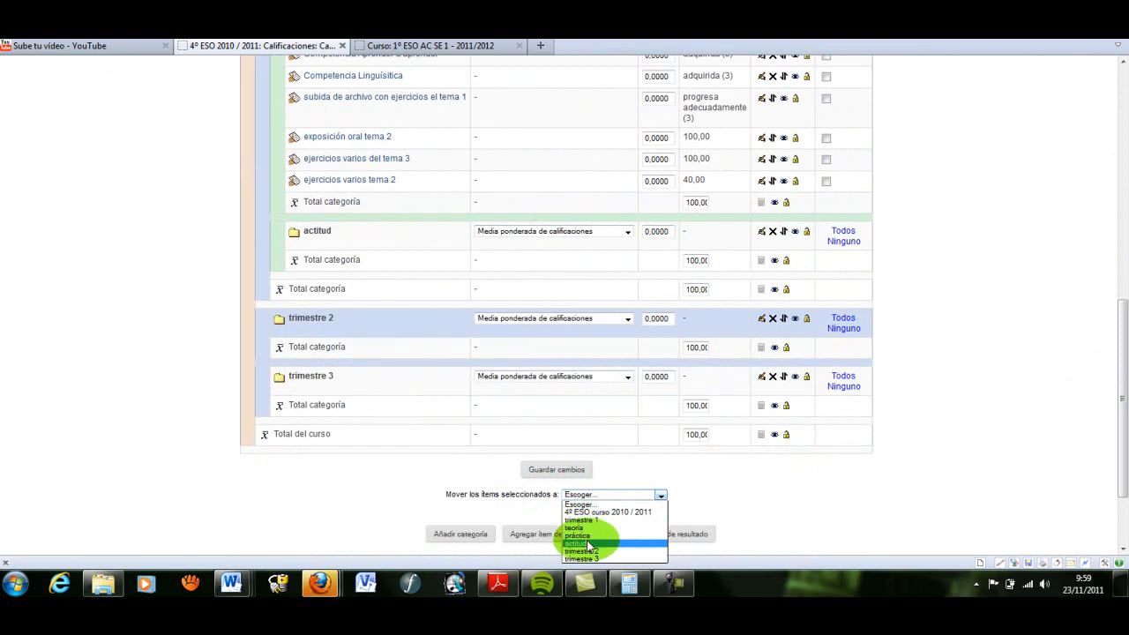
click(582, 536)
click(590, 544)
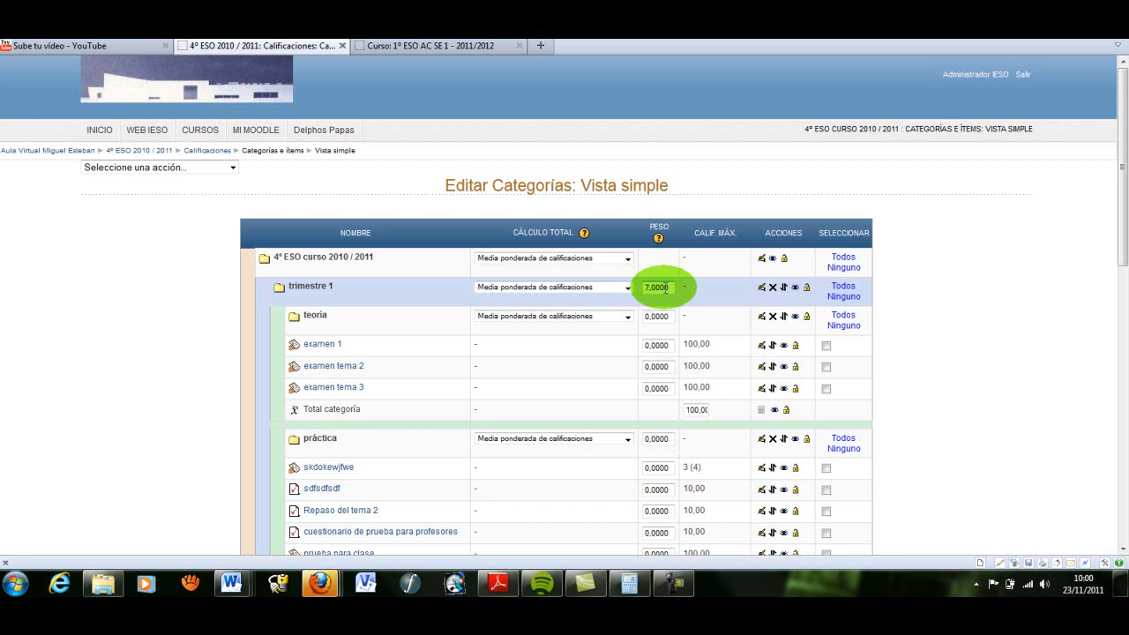
Step: Set the weights of the categories trimestre 1, trimestre 2 and trimestre 3 to 1 each
drag(1123, 141, 1121, 235)
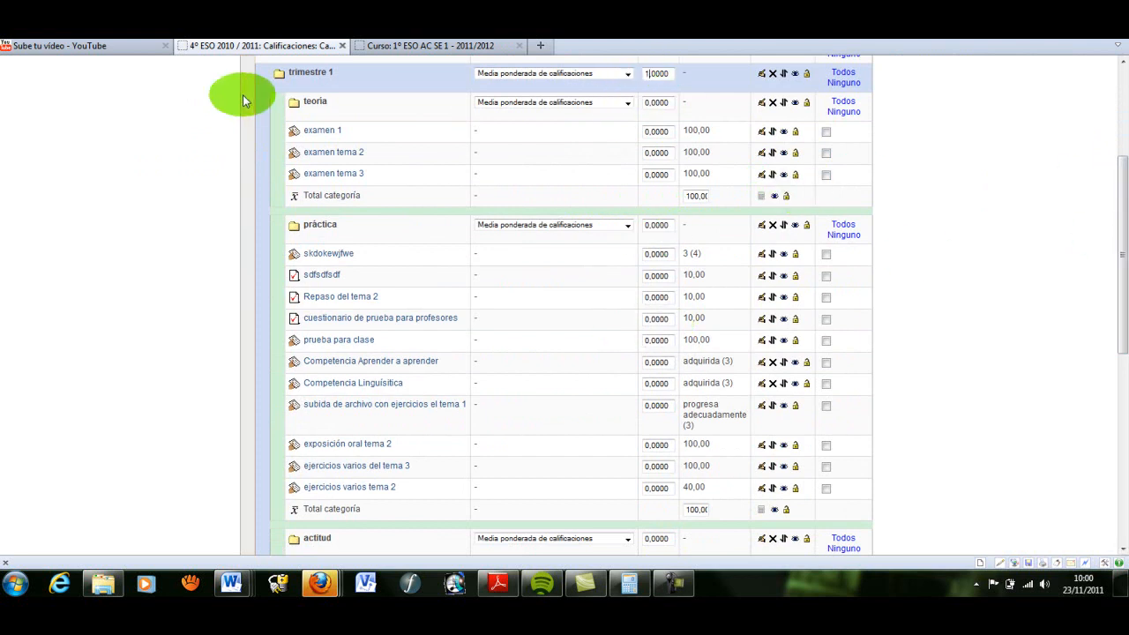
drag(1114, 197, 1114, 344)
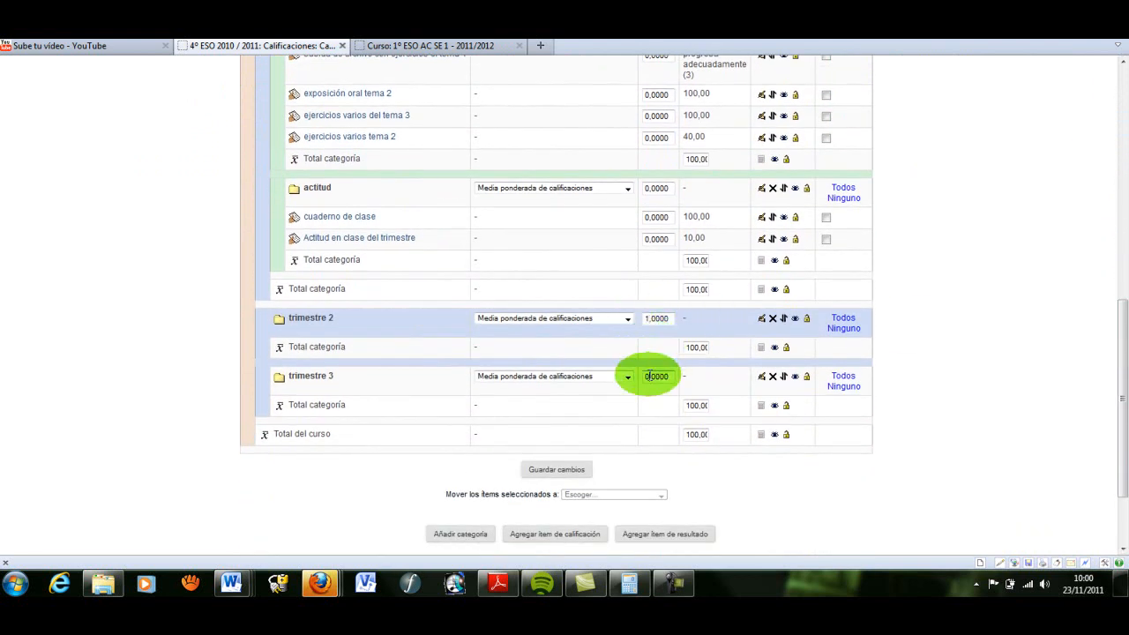
Step: Weight teoría 7, práctica 2 and actitud 1, and inside teoría weight examen 1, examen tema 2 and examen tema 3 at 1, 1,5 and 3
drag(1114, 315, 1122, 159)
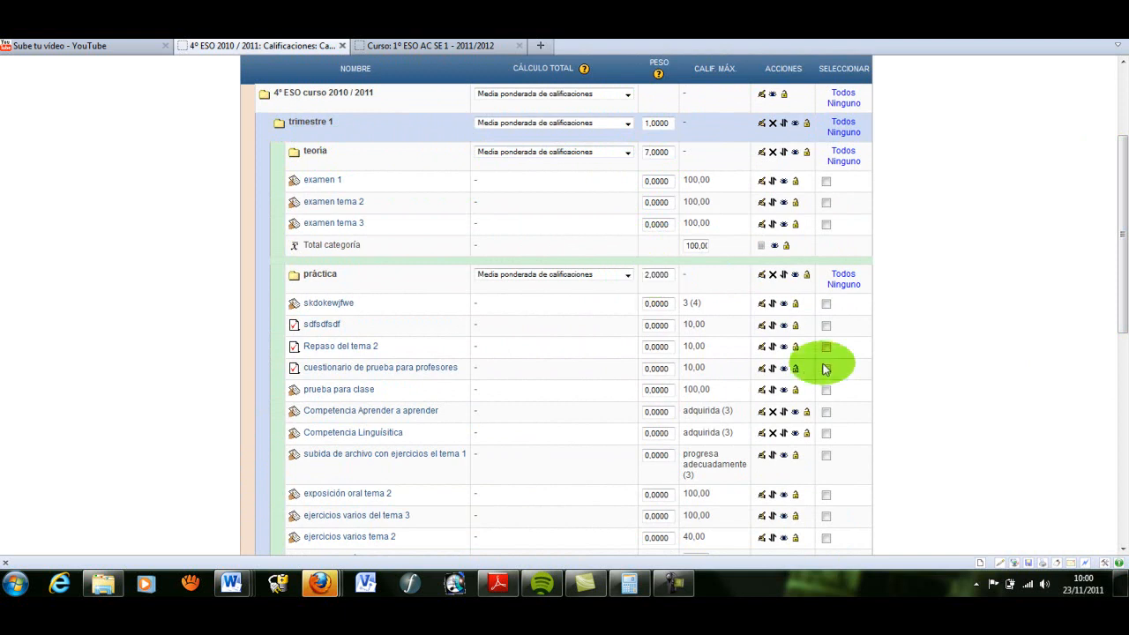
drag(1122, 212, 1125, 281)
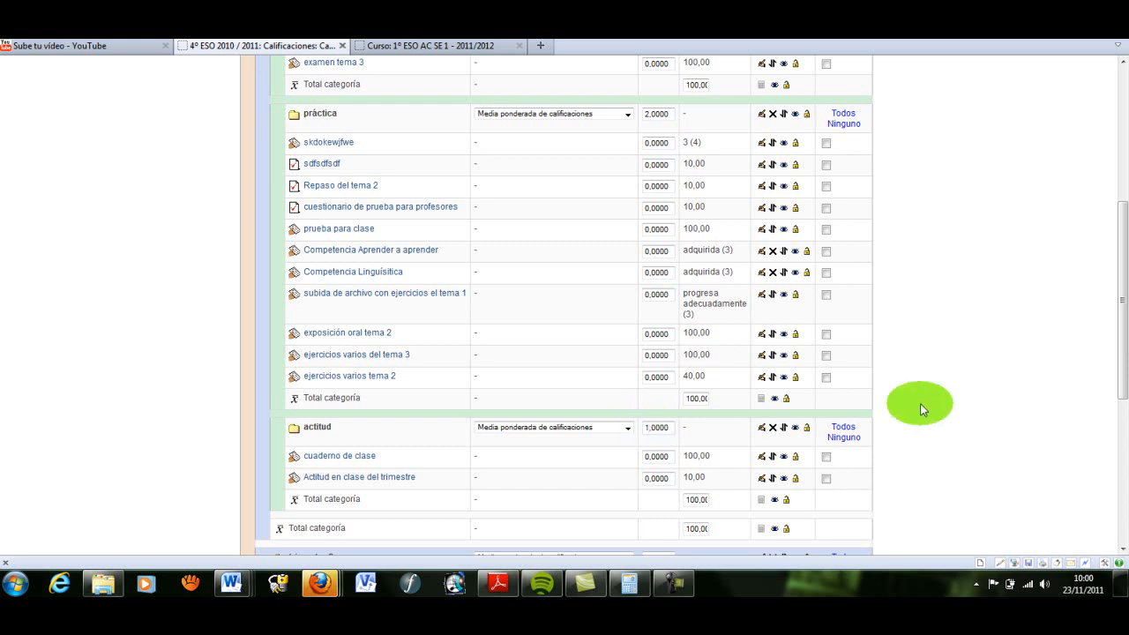
drag(1122, 303, 1122, 253)
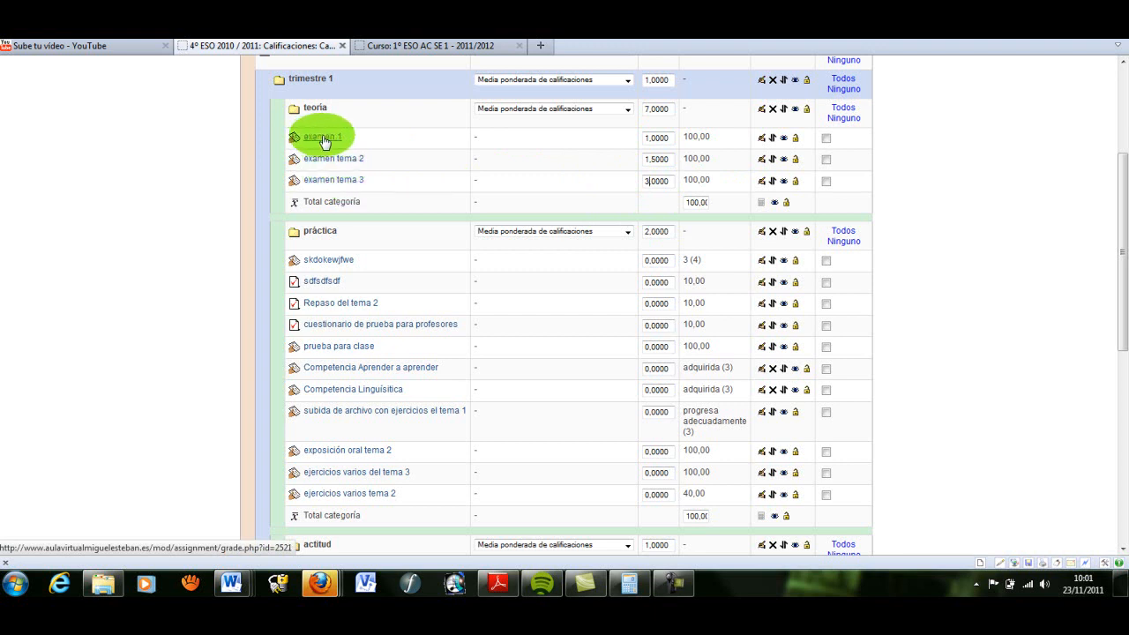
Step: In práctica, set the weight of Repaso del tema 2 to 2, and of skdokewjfwe, sdfsdfsdf, cuestionario de prueba para profesores and prueba para clase to 1
drag(1122, 164, 1114, 217)
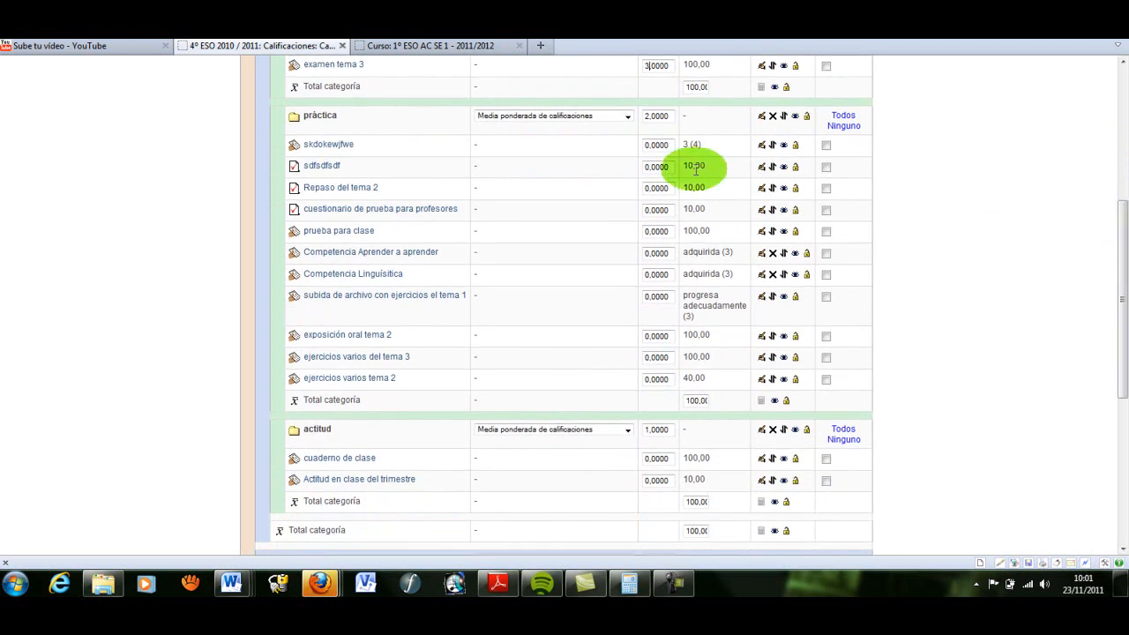
click(645, 115)
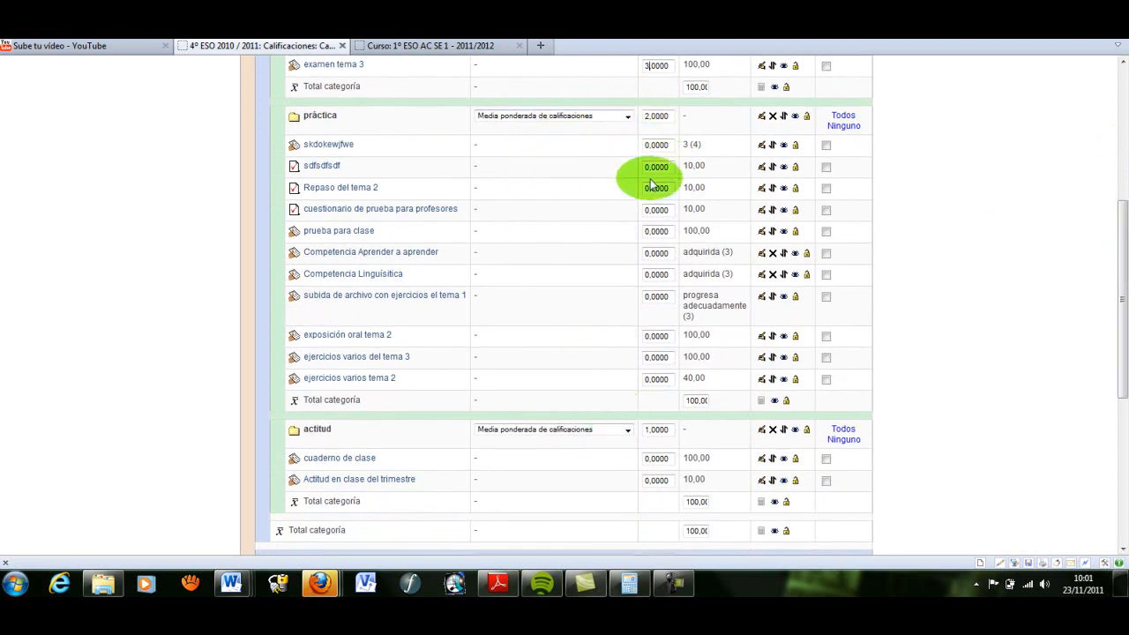
click(647, 146)
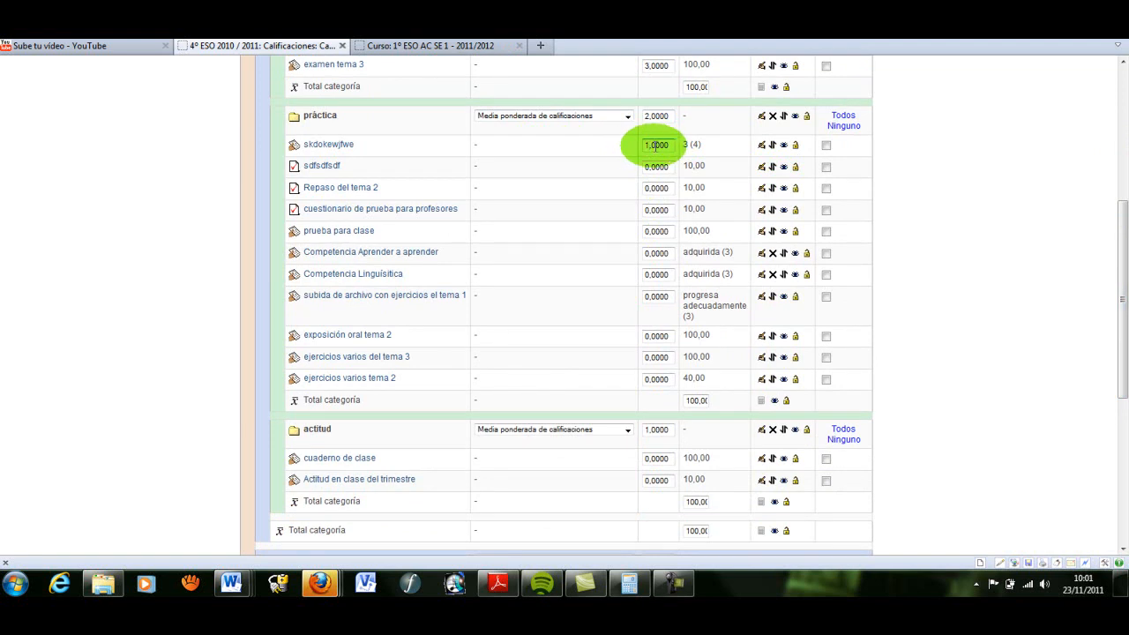
text(1)
click(649, 170)
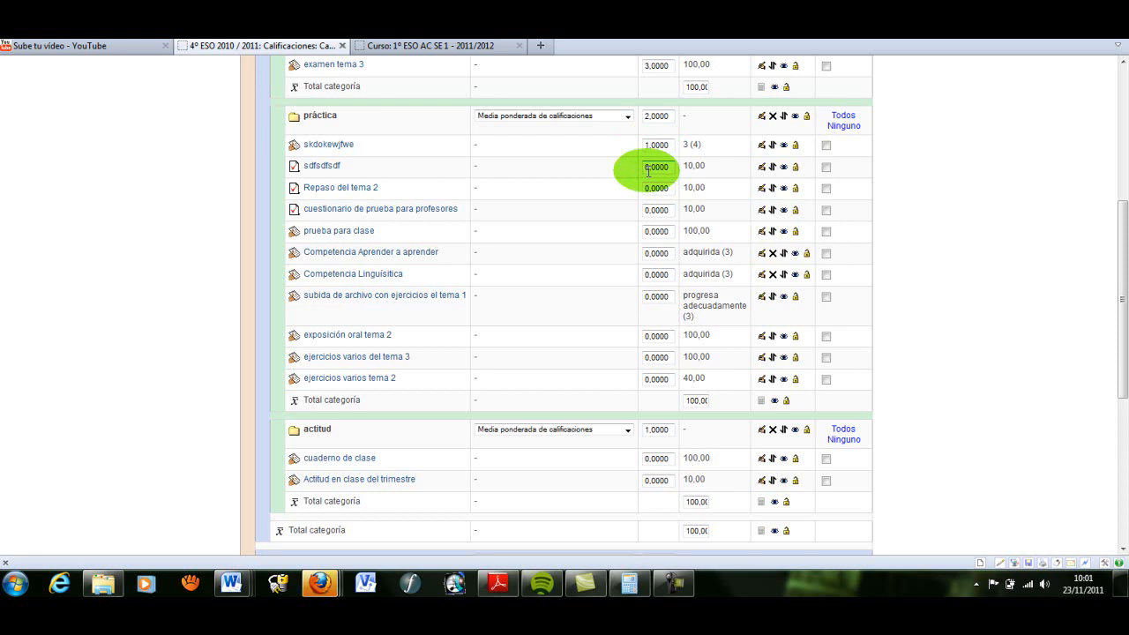
text(1)
click(650, 185)
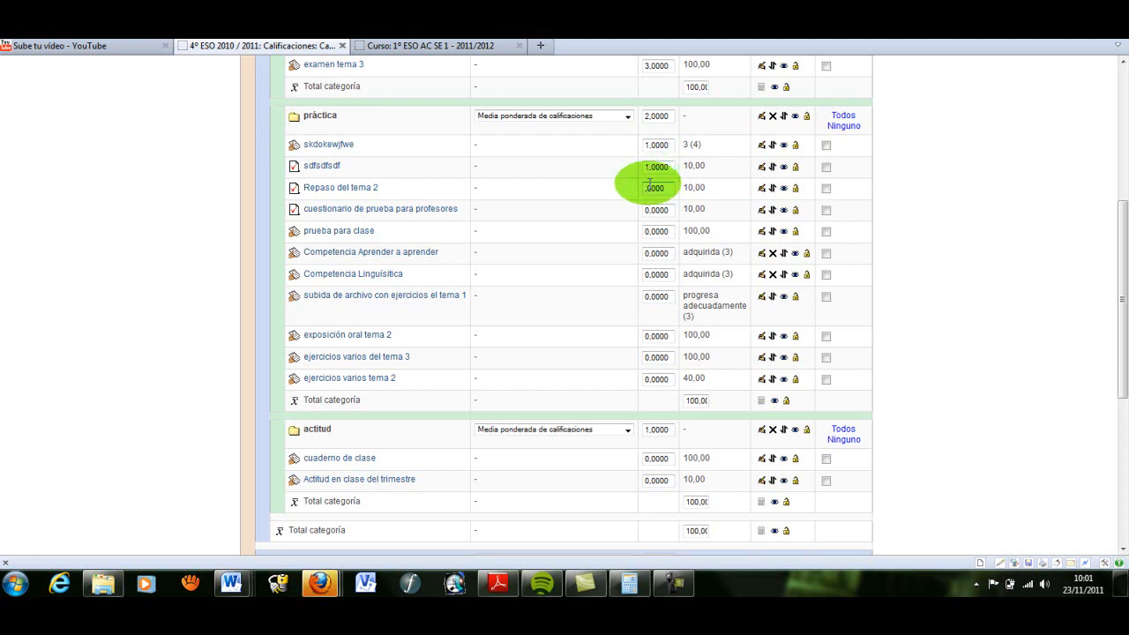
text(2)
click(648, 209)
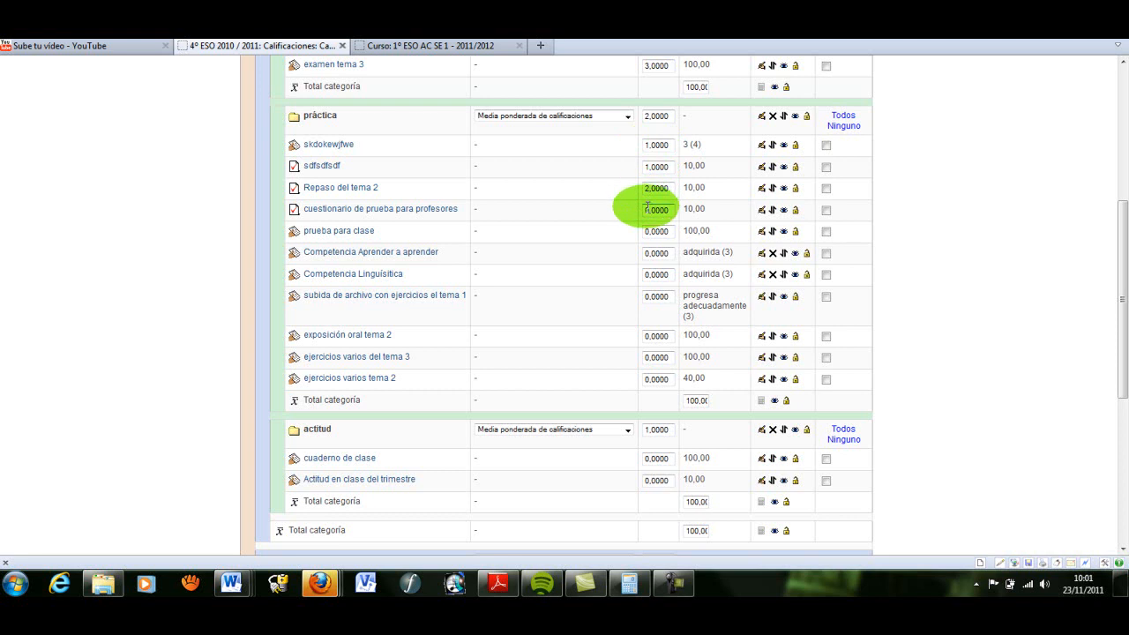
click(646, 231)
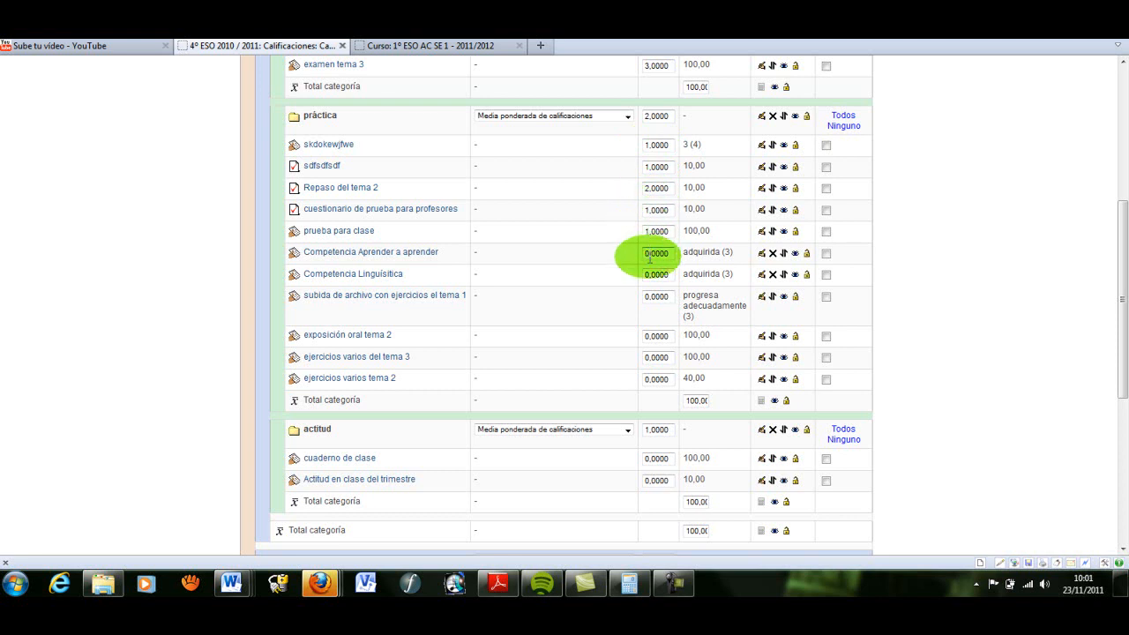
Step: Weight both Competencia items 0,5, subida de archivo 1, exposición oral 2,5, and the ejercicios varios of tema 3 and tema 2 at 3 and 2,5
click(646, 254)
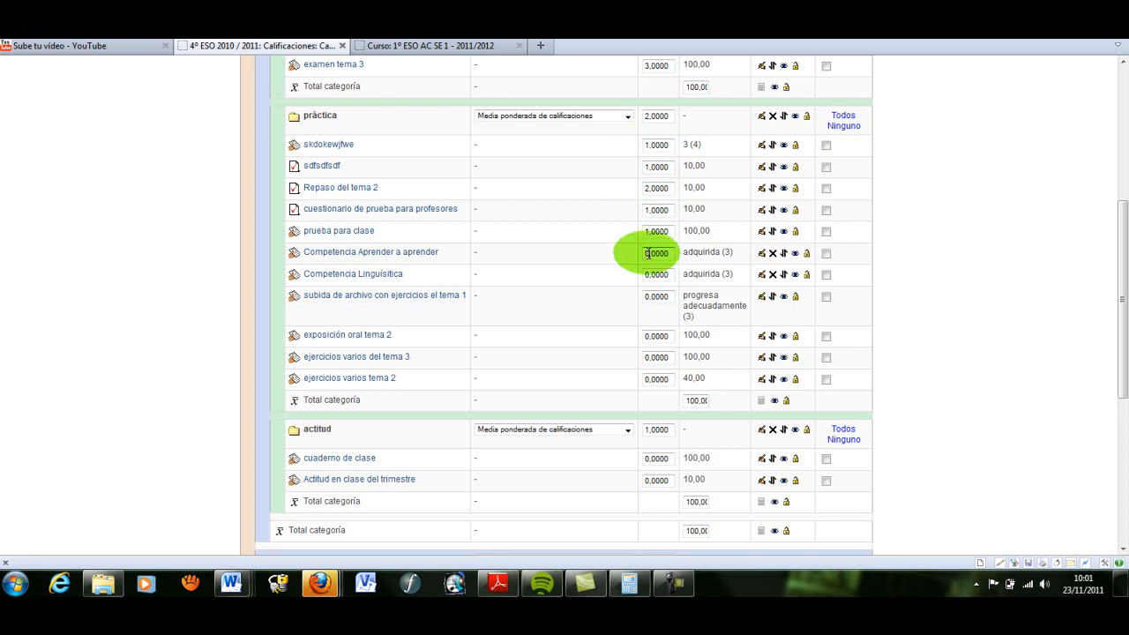
text(5)
click(654, 276)
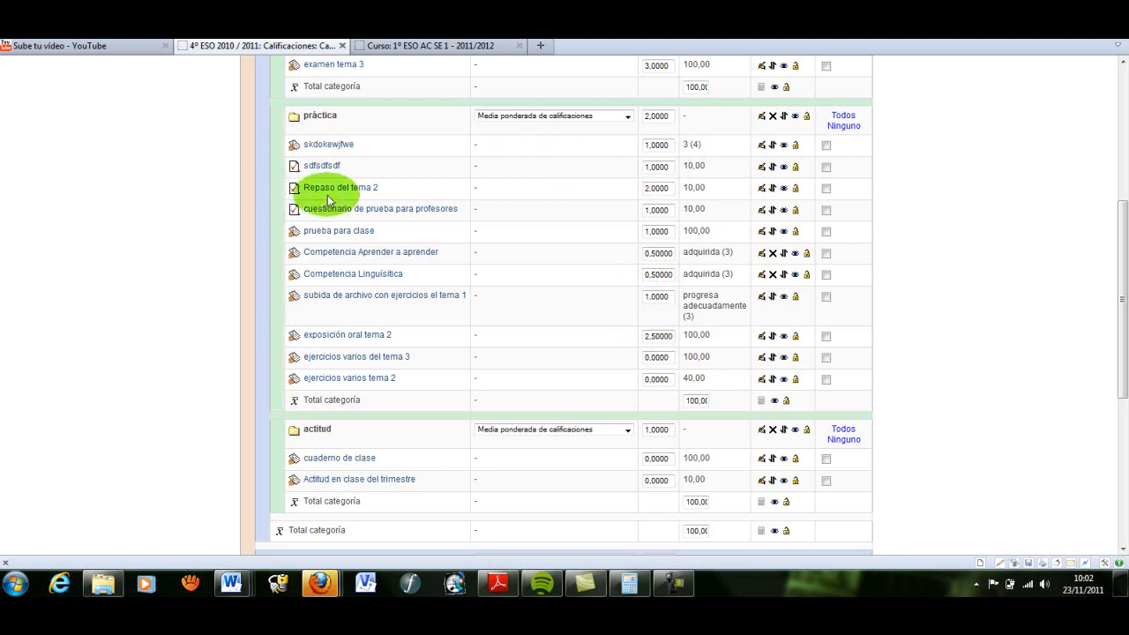
click(646, 358)
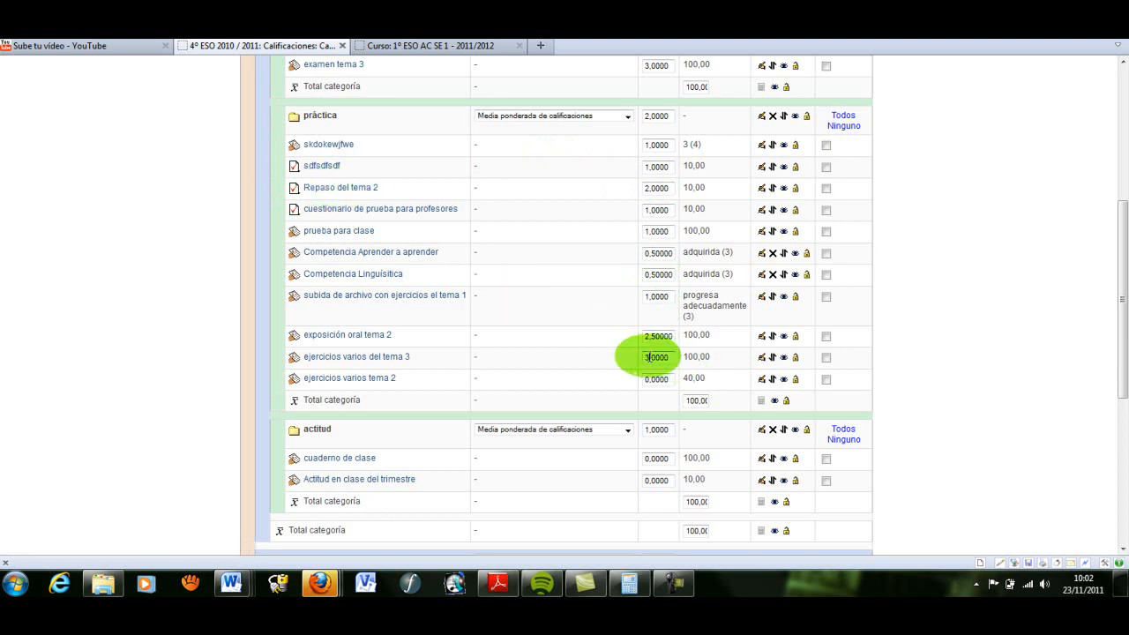
click(650, 379)
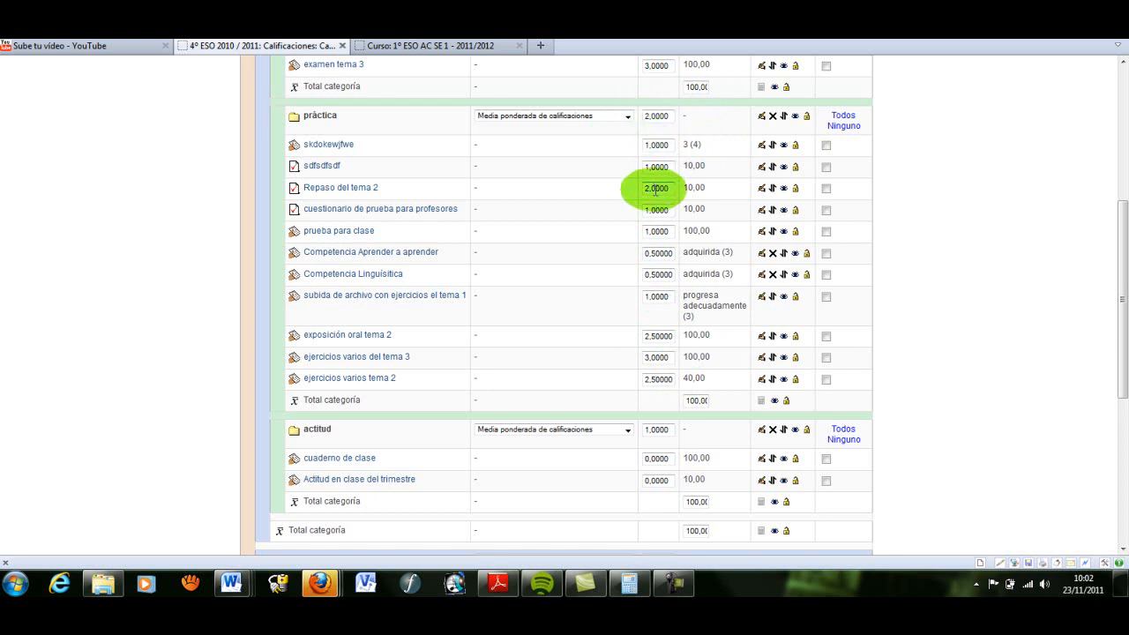
Step: In actitud, set the weights of cuaderno de clase to 1 and Actitud en clase del trimestre to 2, and save the gradebook changes
drag(1114, 246, 1113, 322)
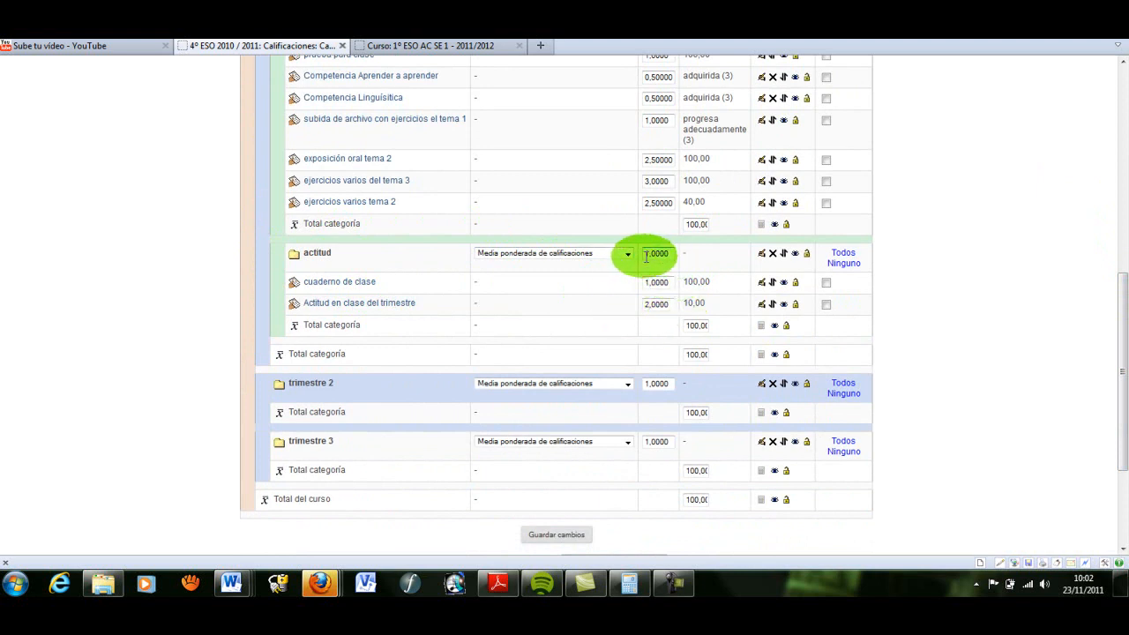
drag(1121, 298, 1125, 331)
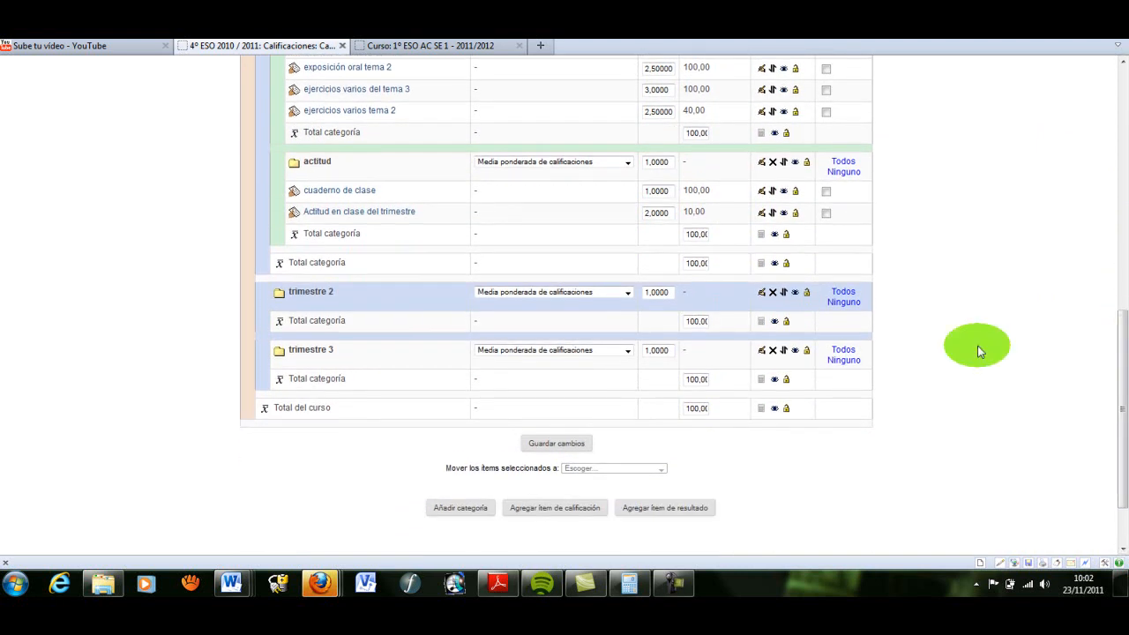
click(558, 444)
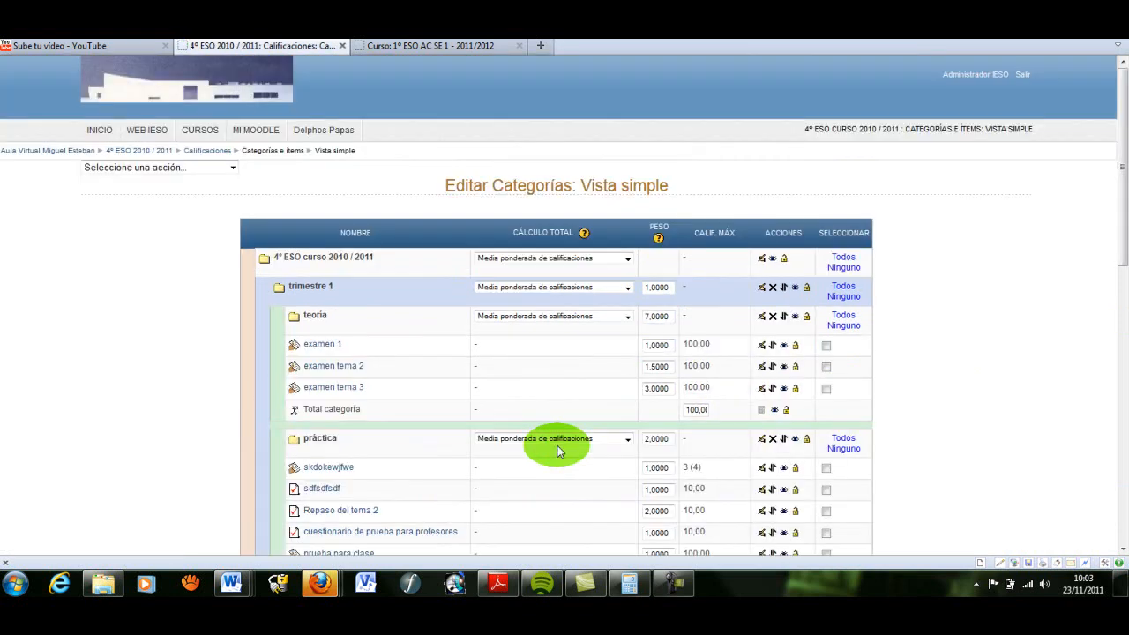
drag(1123, 131, 1123, 267)
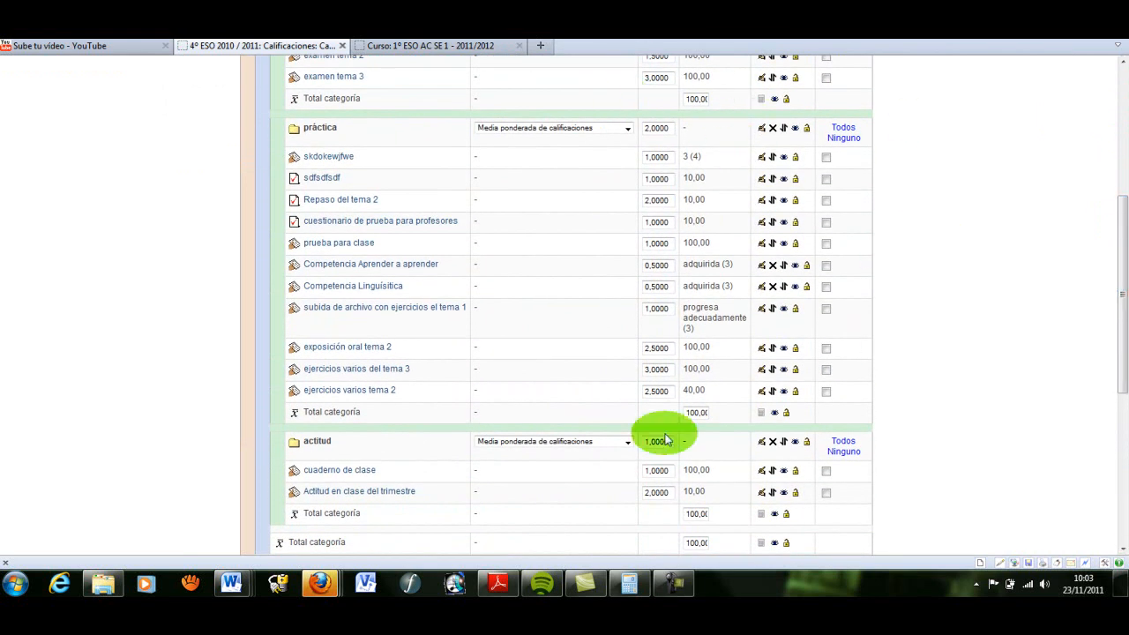
Step: Switch to the course 1º ESO AC SE 1 - 2011/2012 and open its gradebook categories and items in the simple view (Vista simple)
mouse_move(1122, 238)
mouse_down()
mouse_move(1124, 277)
mouse_move(1124, 259)
mouse_up()
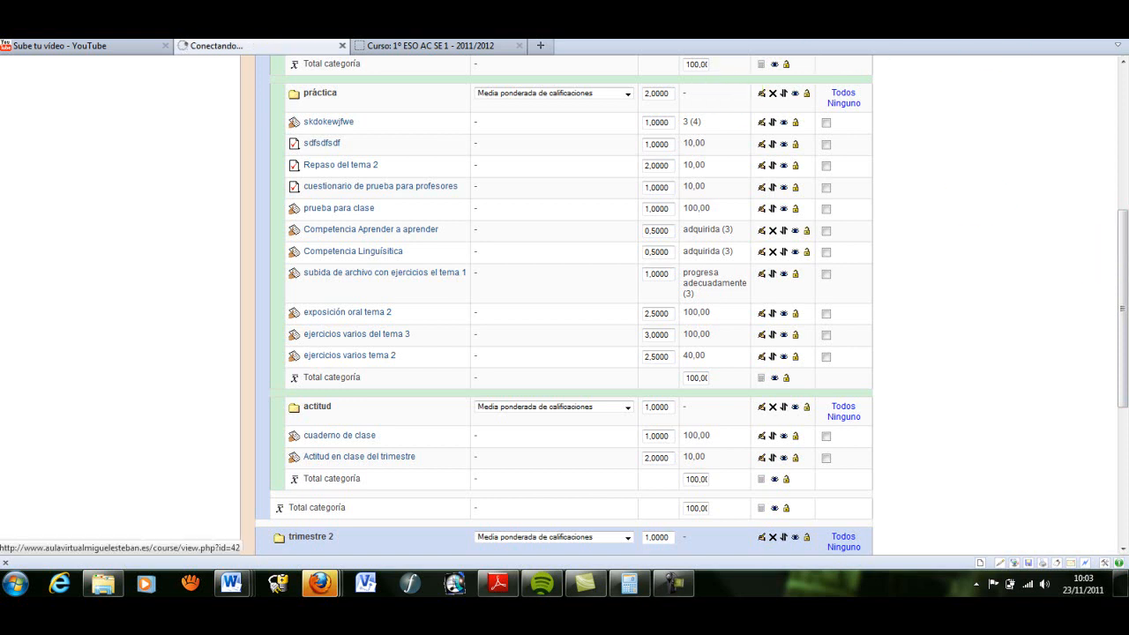
click(860, 51)
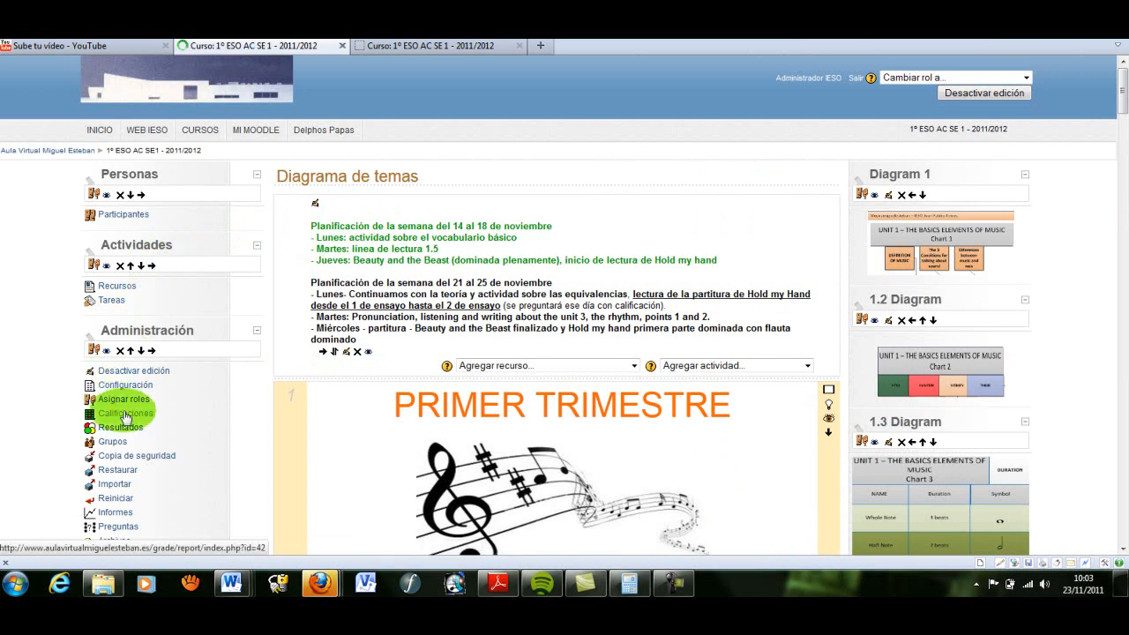
click(126, 414)
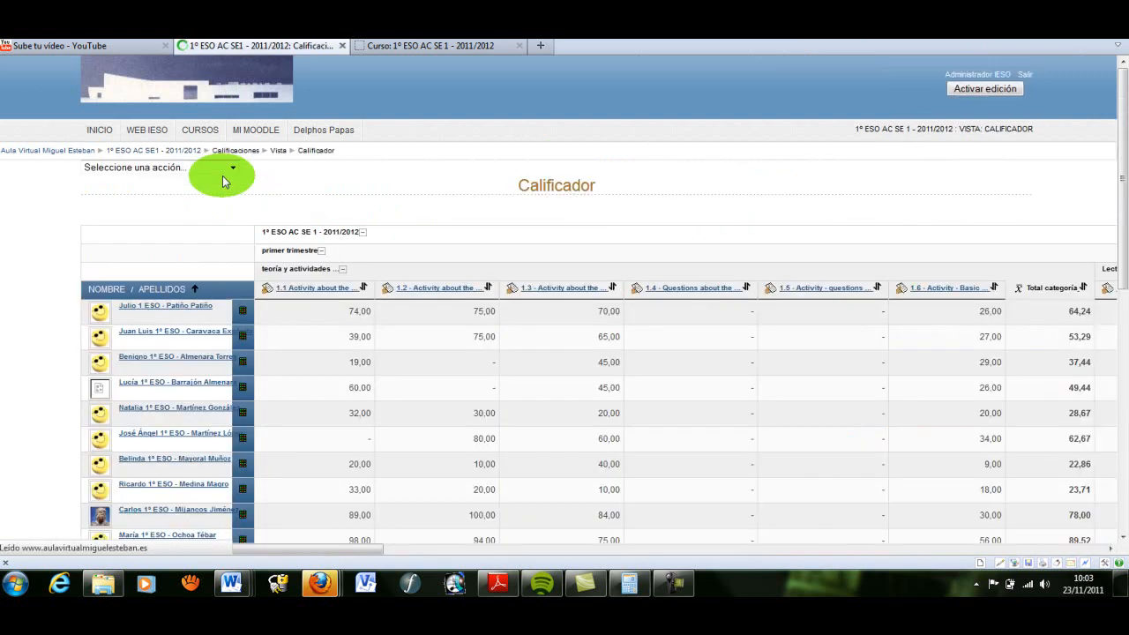
click(165, 168)
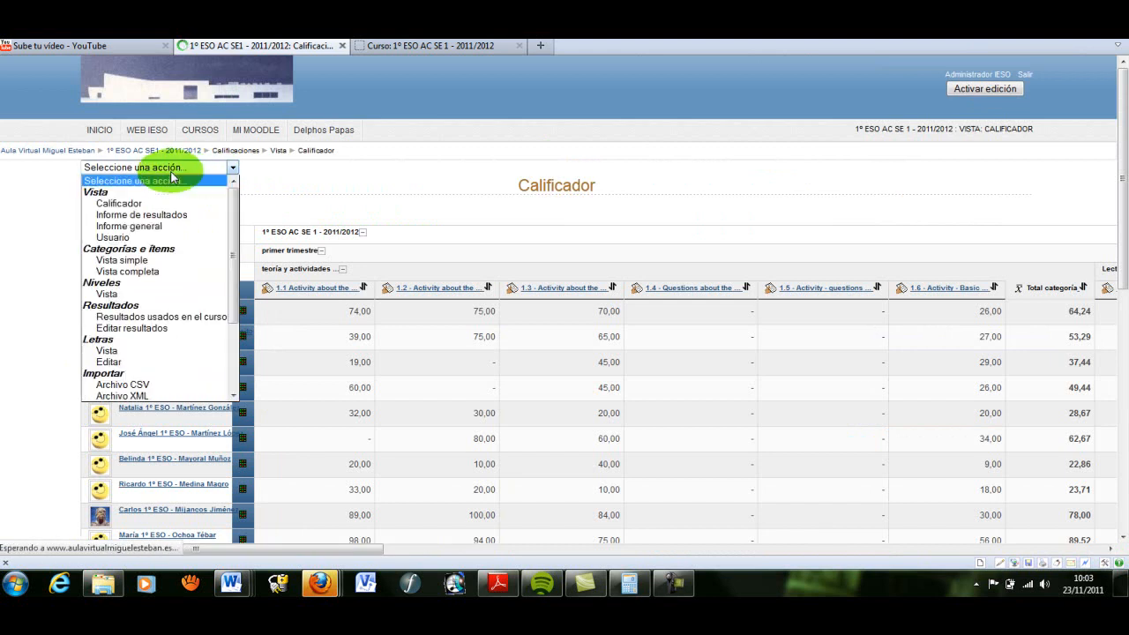
click(134, 263)
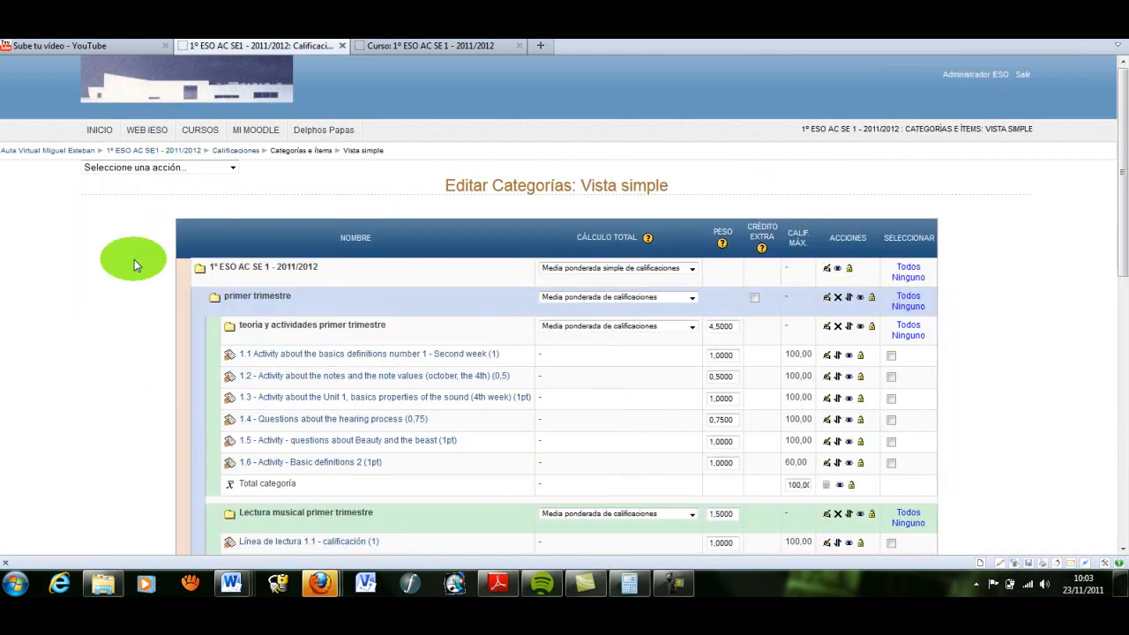
Step: Examine the weights of the teoría y actividades, Lectura musical and Flauta y práctica categories and their items in the primer trimestre
scroll(1109, 106, down, 3)
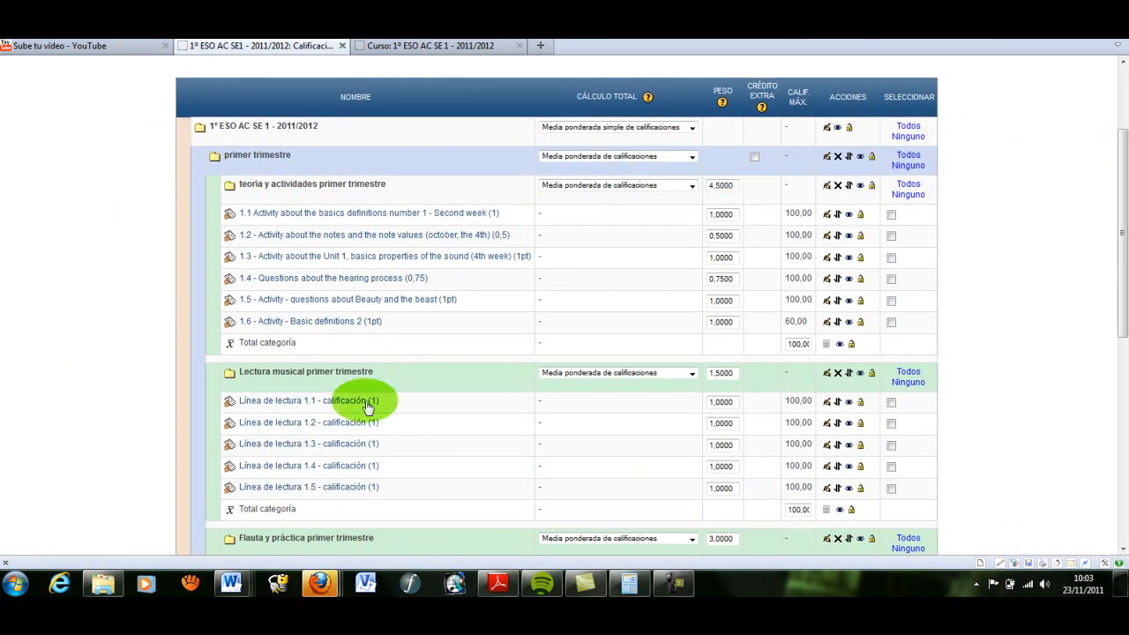
scroll(1109, 340, down, 5)
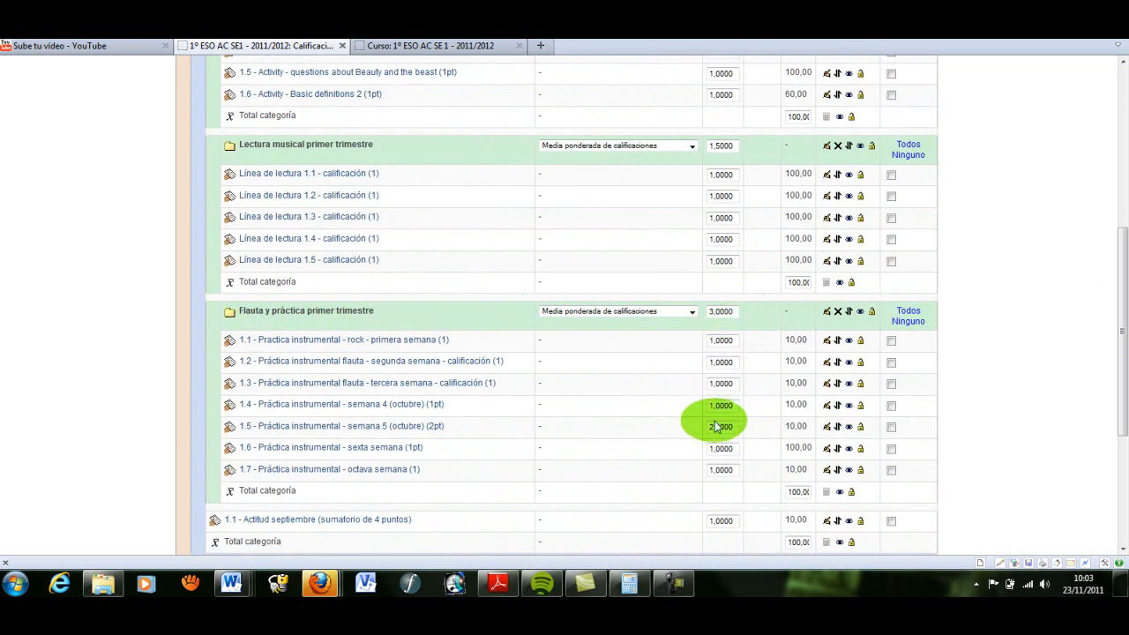
drag(539, 427, 317, 434)
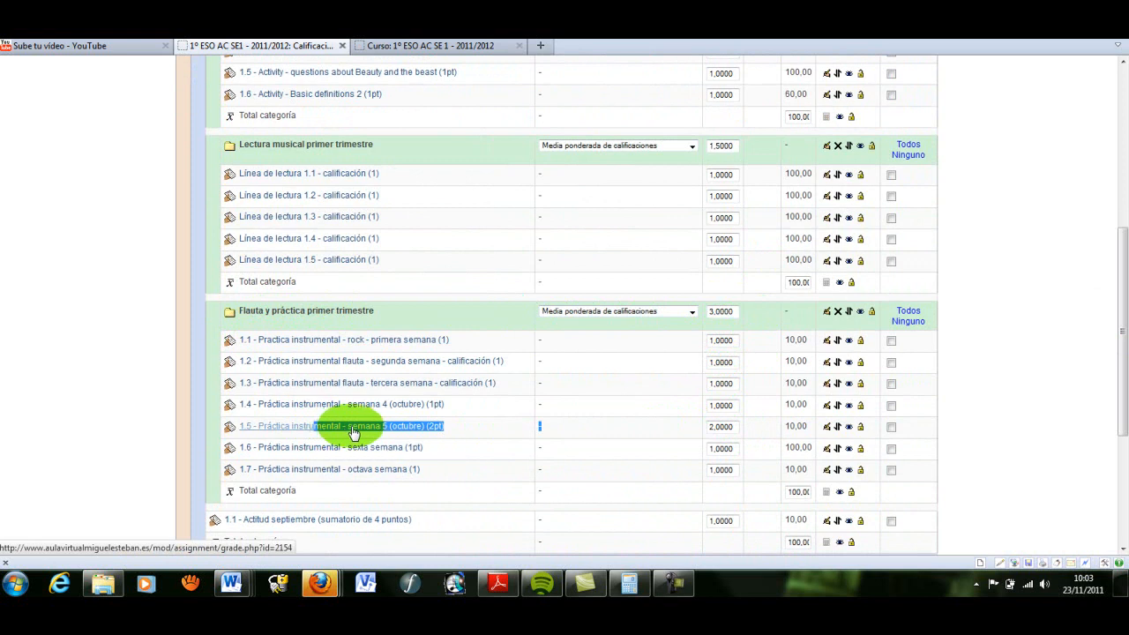
drag(1123, 277, 1123, 284)
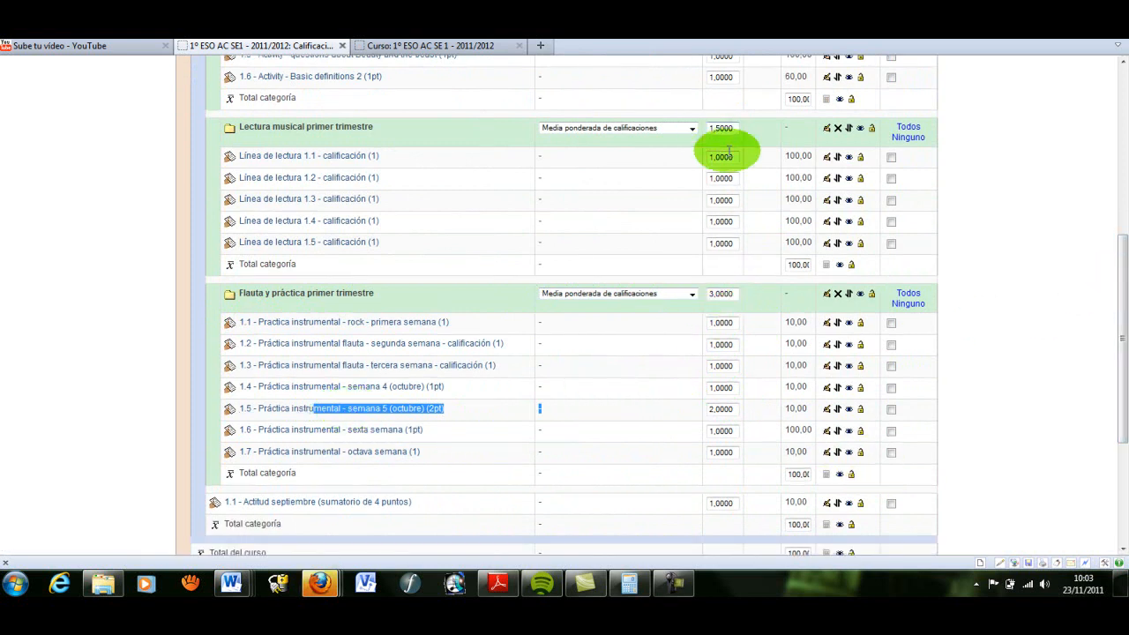
drag(1117, 386, 1119, 298)
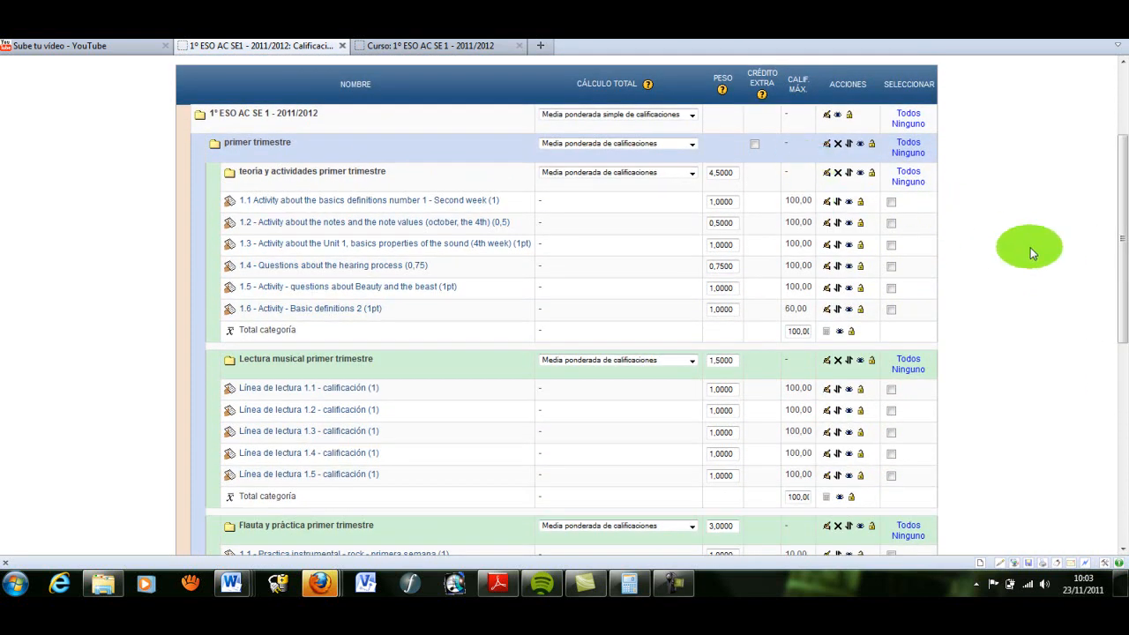